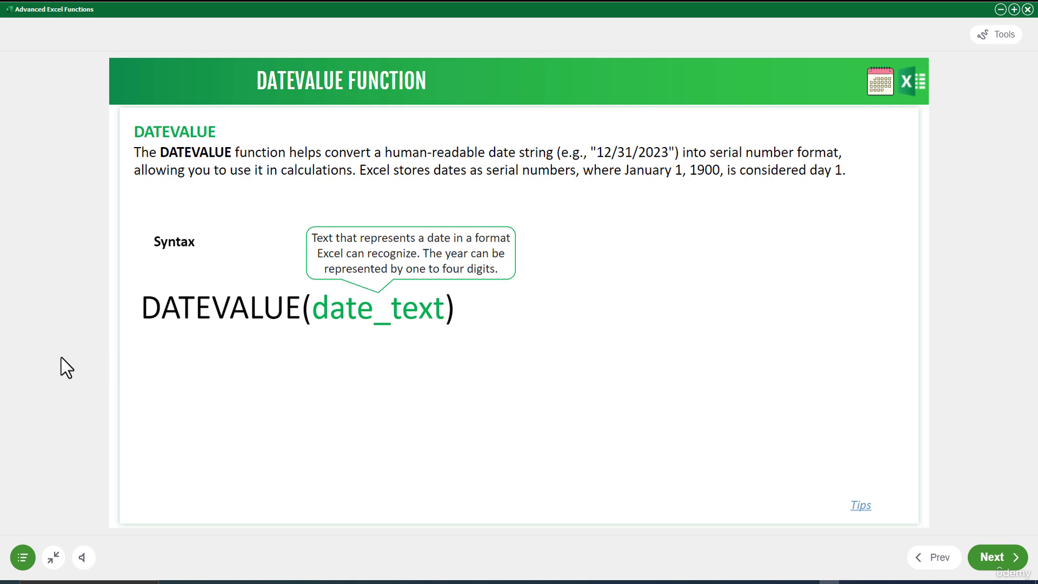
key(Right)
key(ctrl+p)
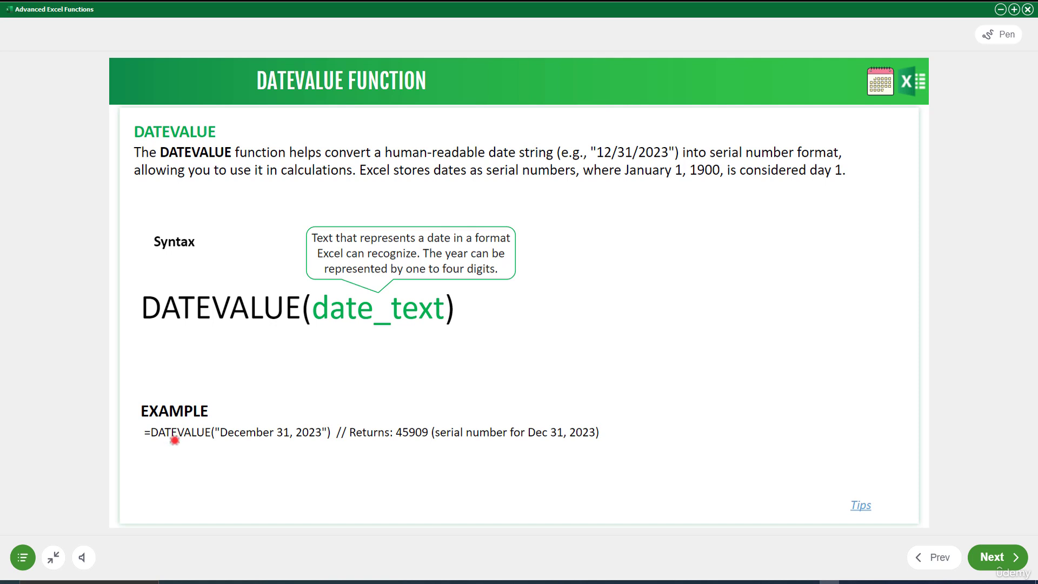
drag(162, 445, 191, 446)
drag(238, 441, 321, 439)
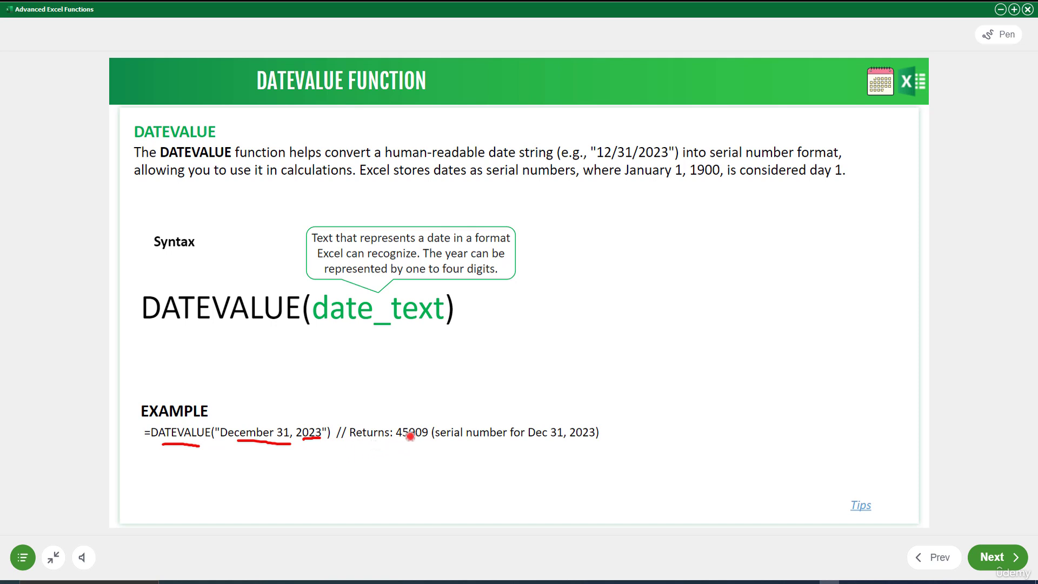
drag(400, 442, 421, 441)
key(Escape)
click(855, 509)
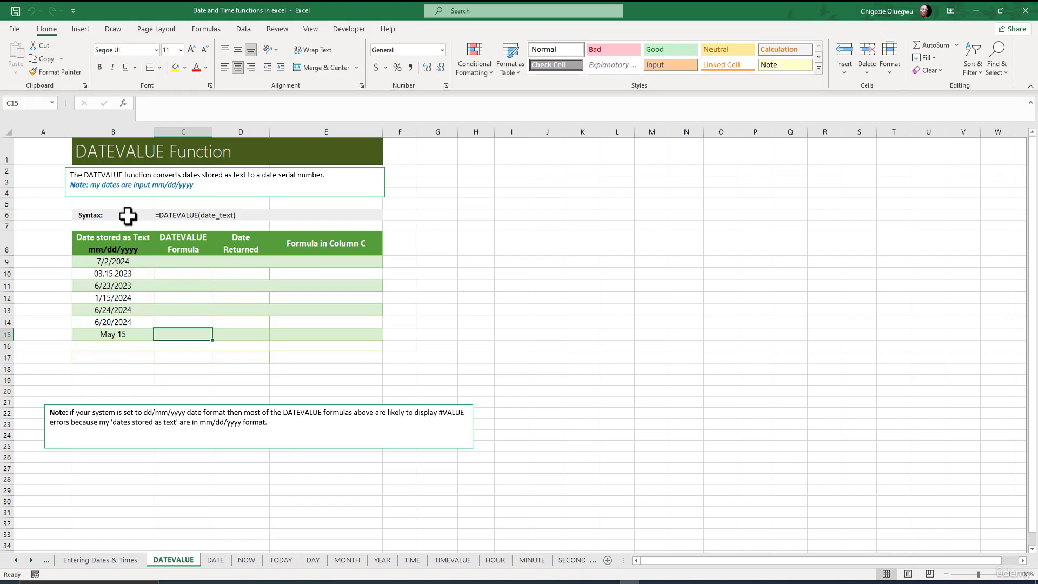
Examine the dates stored as text in B9:B15 and check the leading apostrophe in B9.
click(61, 261)
drag(97, 260, 104, 329)
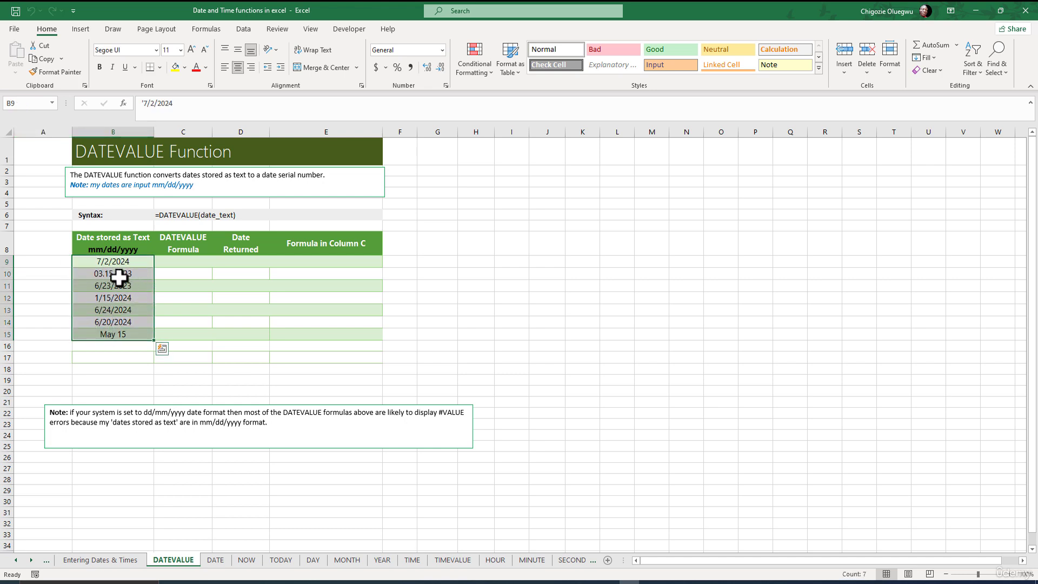
click(88, 263)
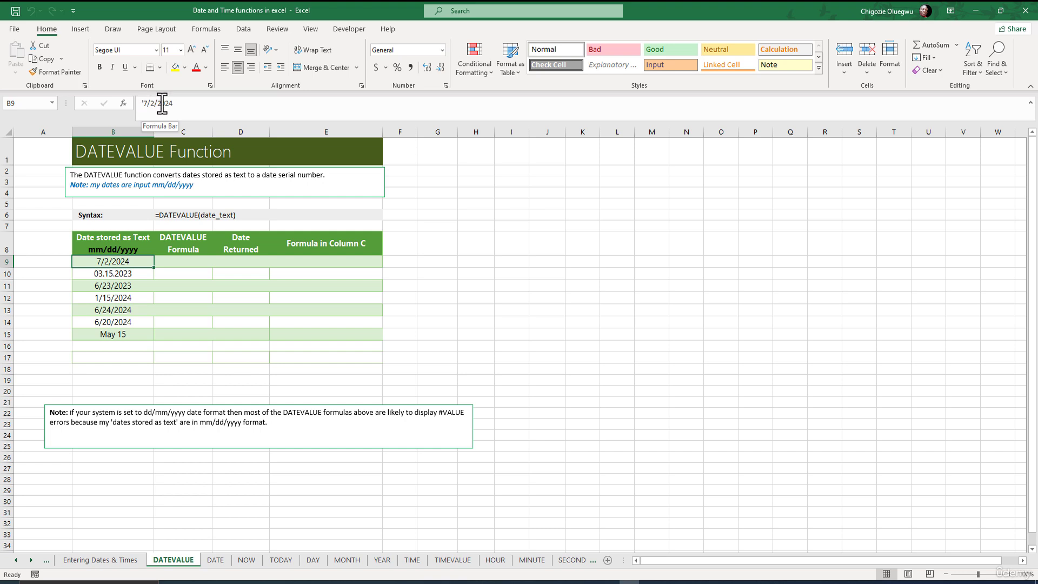
drag(176, 104, 156, 104)
click(141, 103)
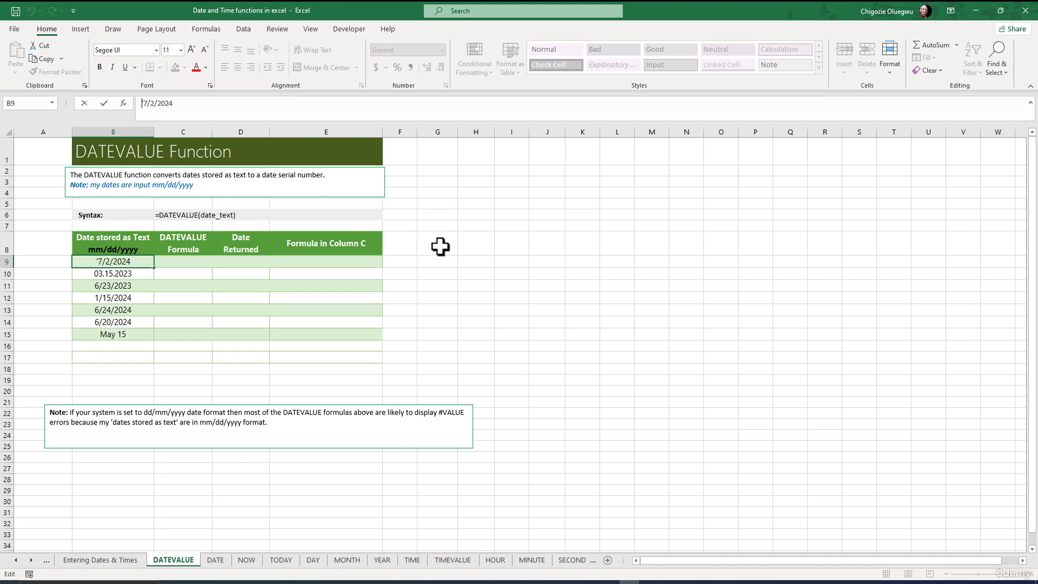
Enter the date 07/25/2024 in cell G10.
click(440, 275)
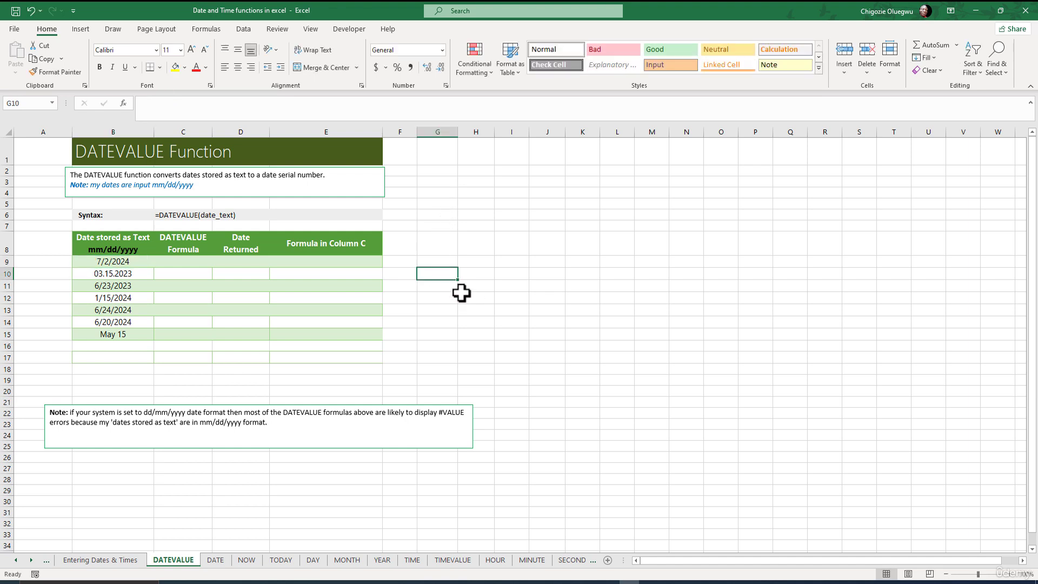
text(07)
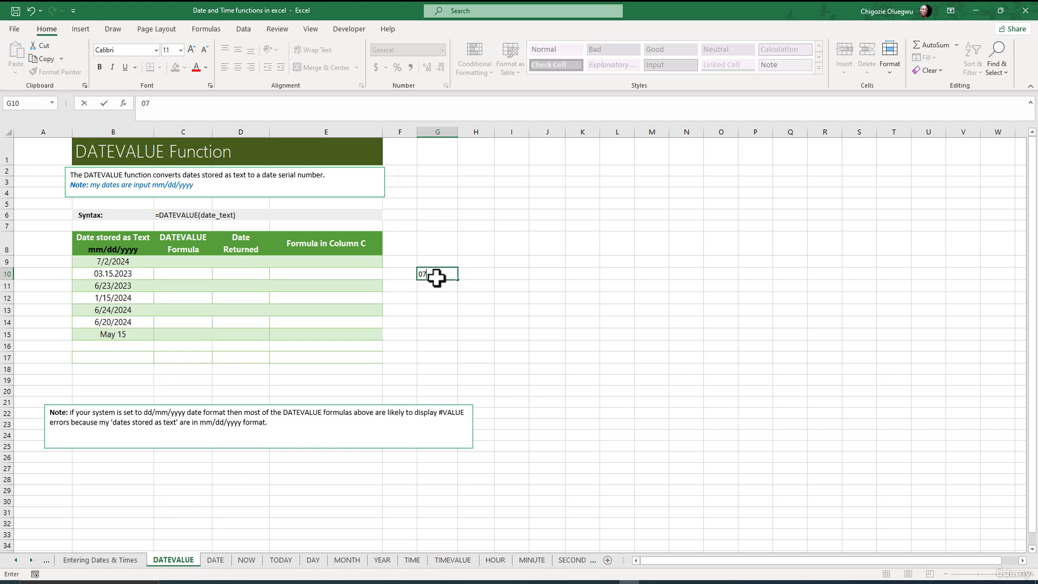
text(/25/2024)
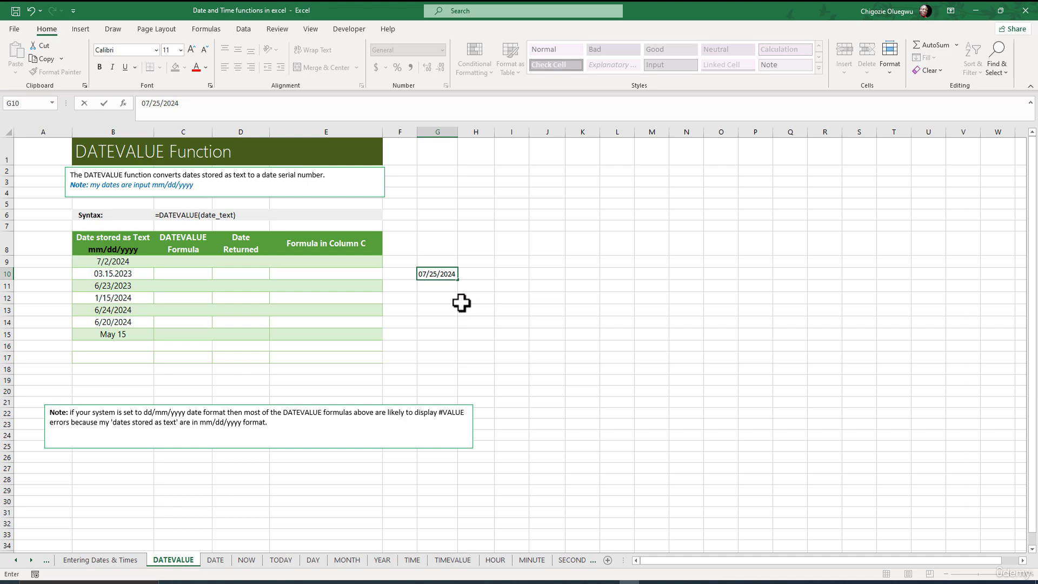
key(ctrl+Return)
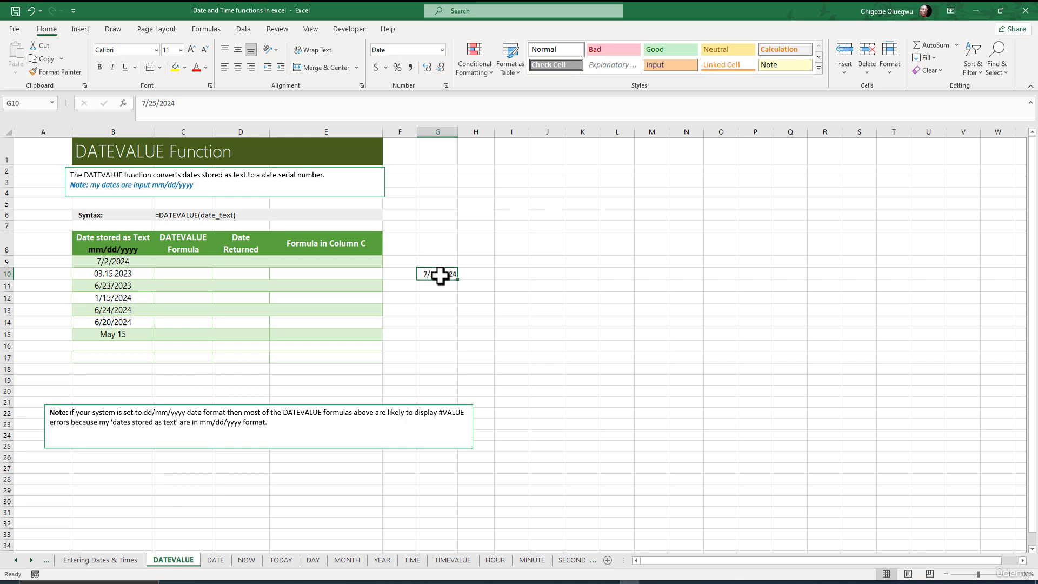
Convert the date in G10 to text with a leading apostrophe and widen column G.
click(144, 106)
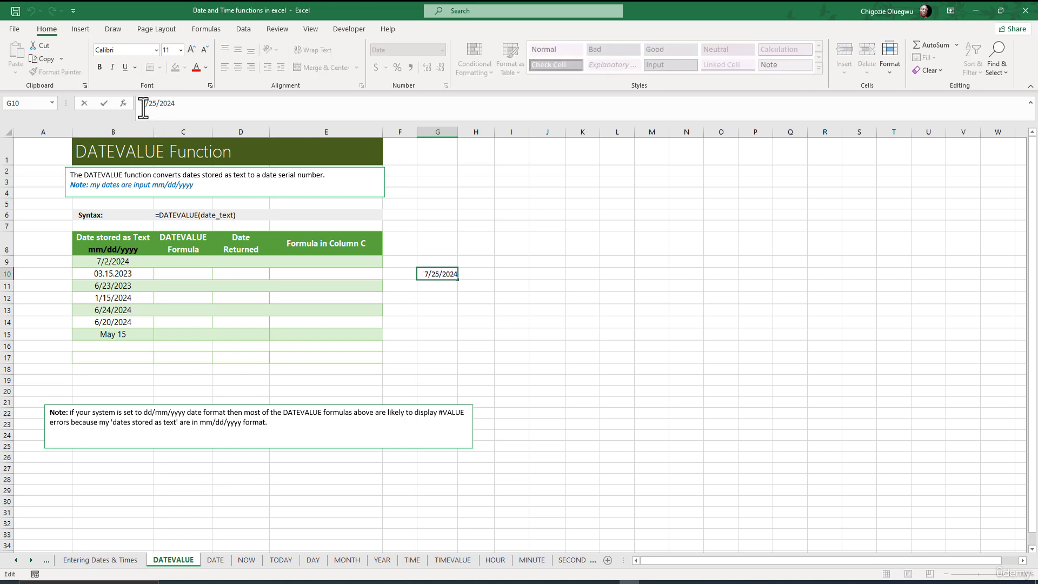
text(')
key(Return)
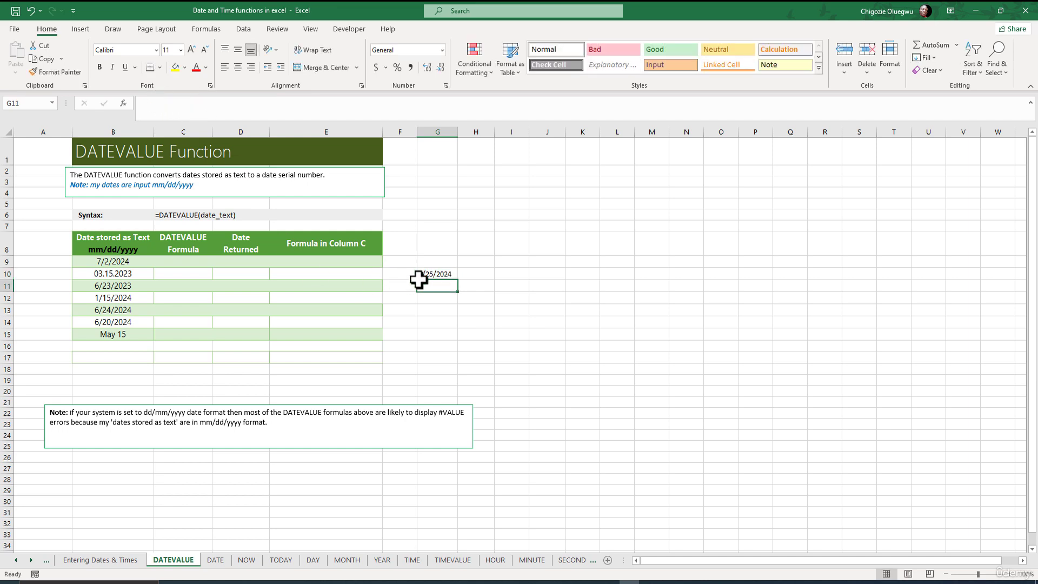
click(433, 274)
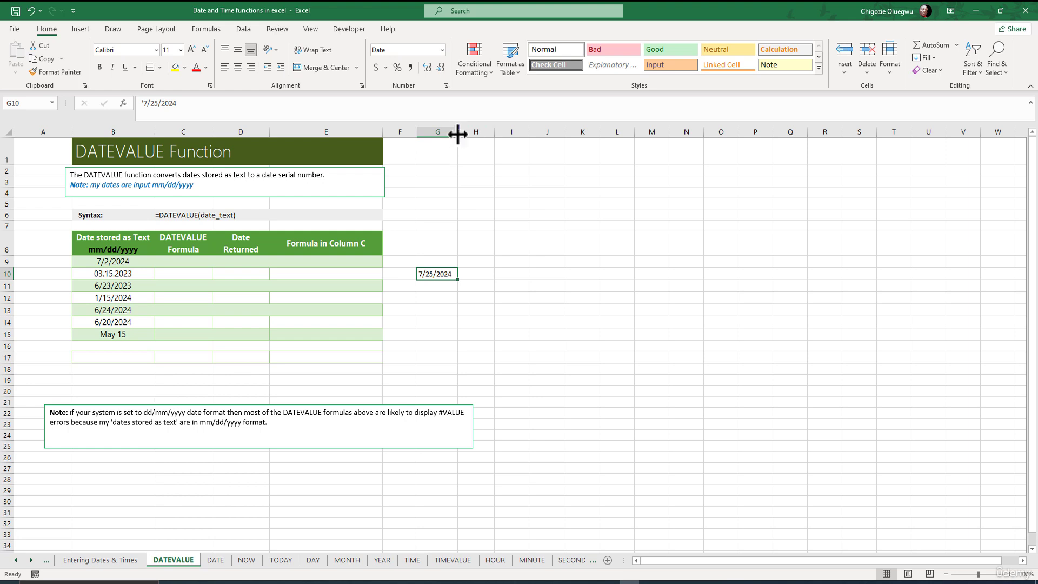
drag(457, 132, 501, 132)
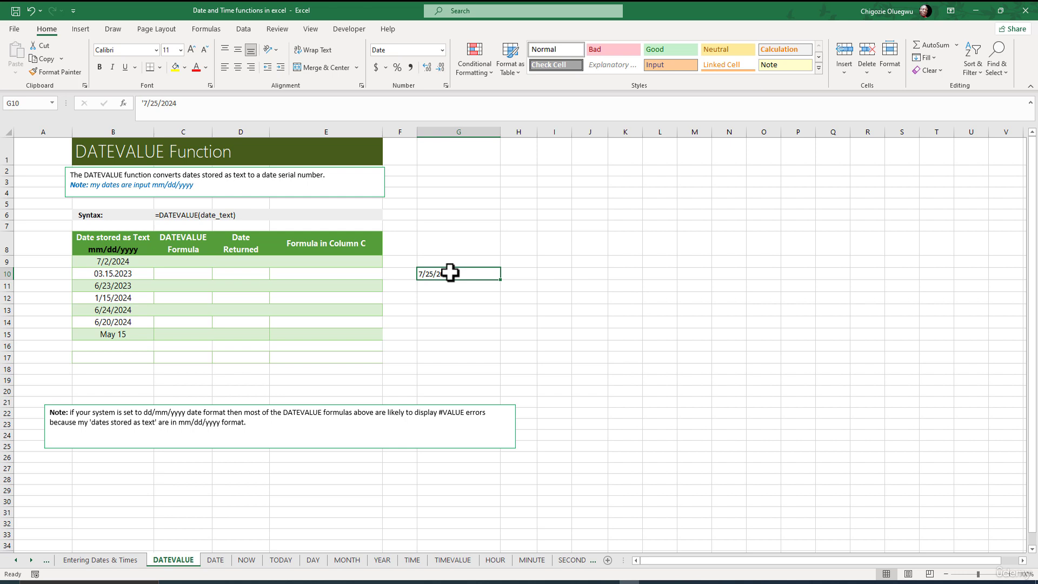
Remove the leading apostrophe from the date in G10 and add it back.
click(145, 102)
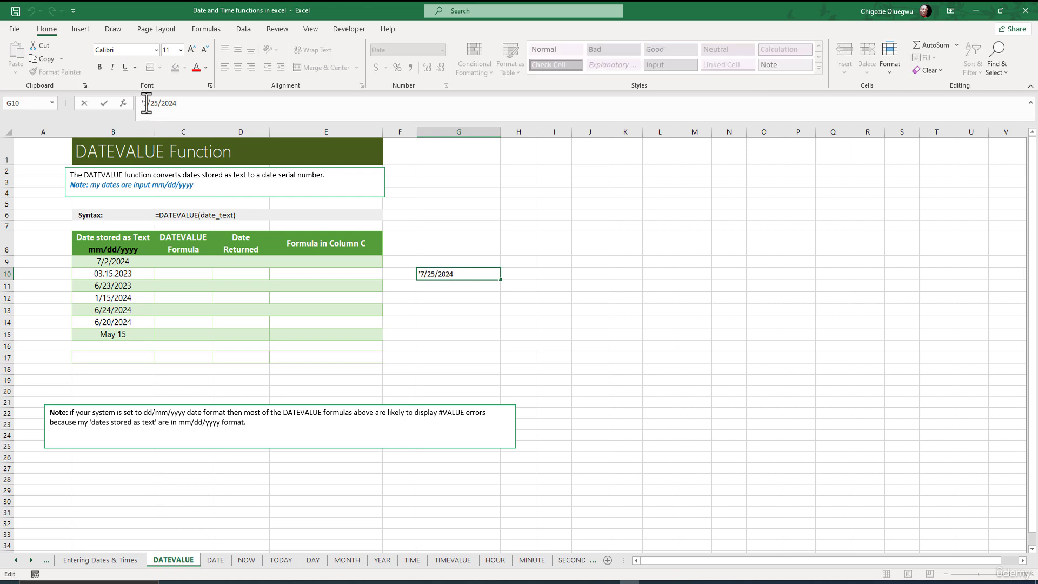
key(BackSpace)
key(Return)
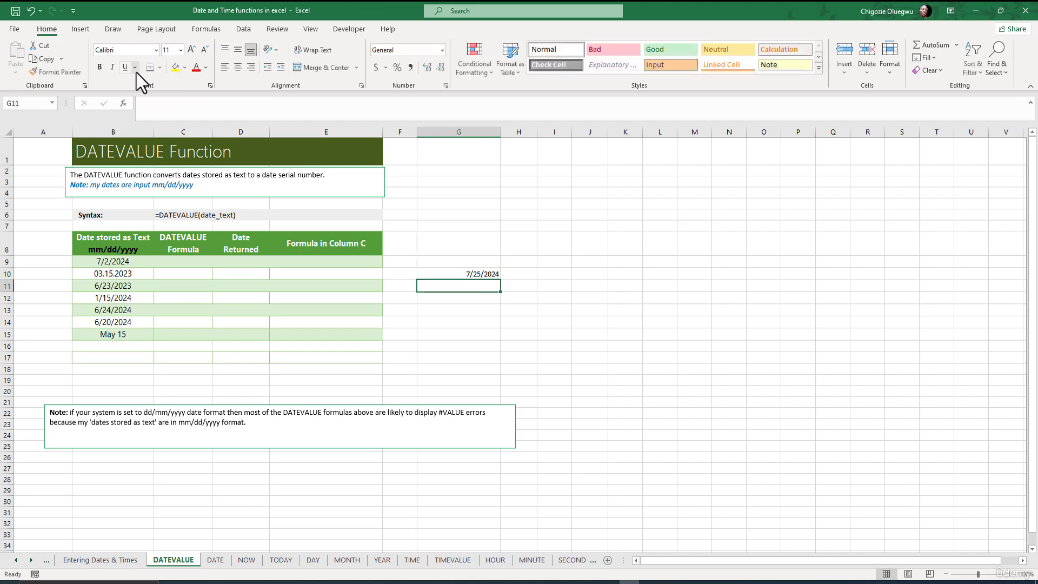
click(468, 277)
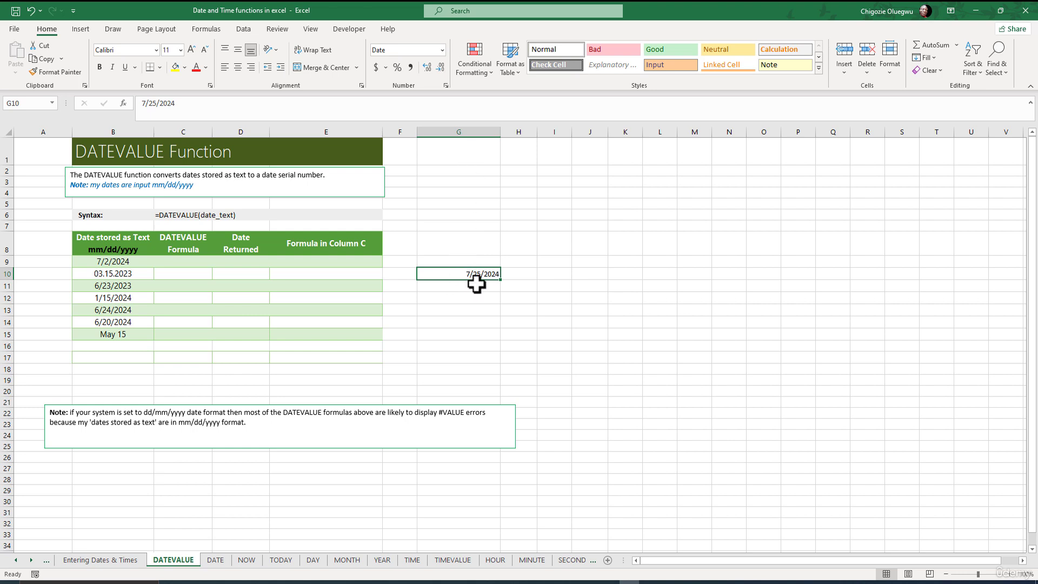
click(144, 103)
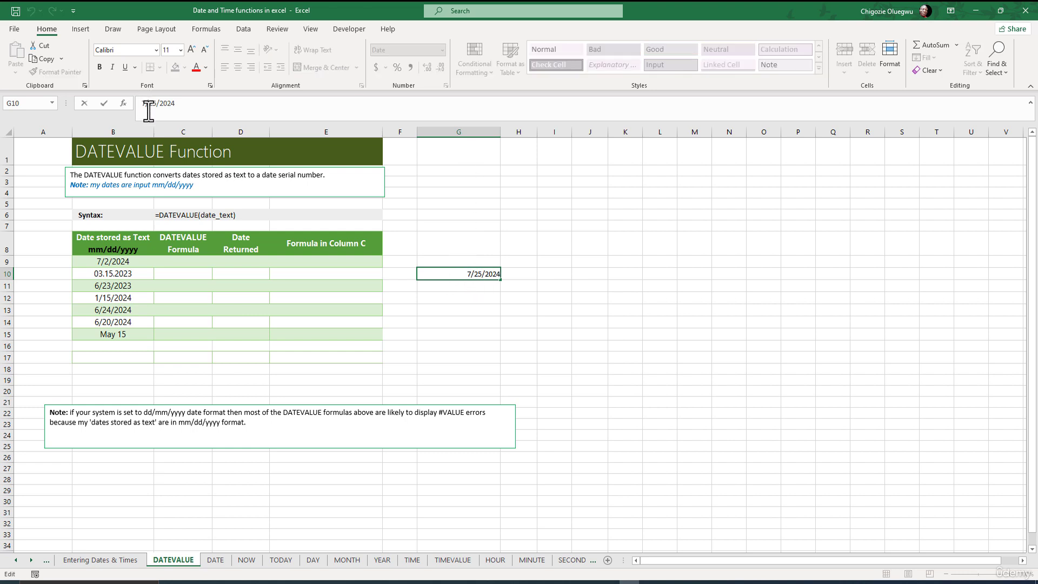
key(Return)
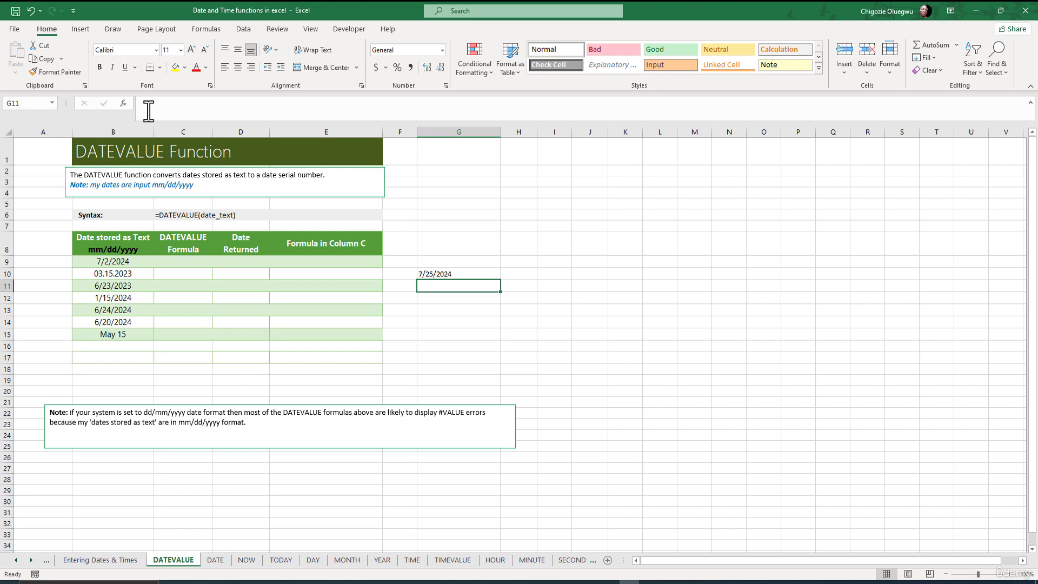
click(440, 274)
key(Down)
Inspect the contents of the text date cells B9 to B13 one by one for leading apostrophes.
click(97, 261)
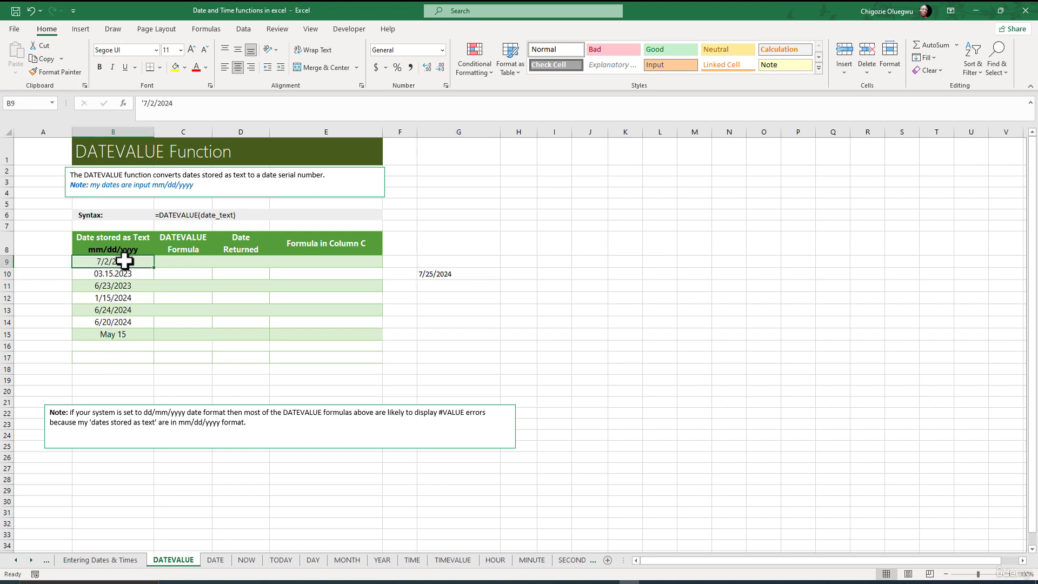
click(111, 275)
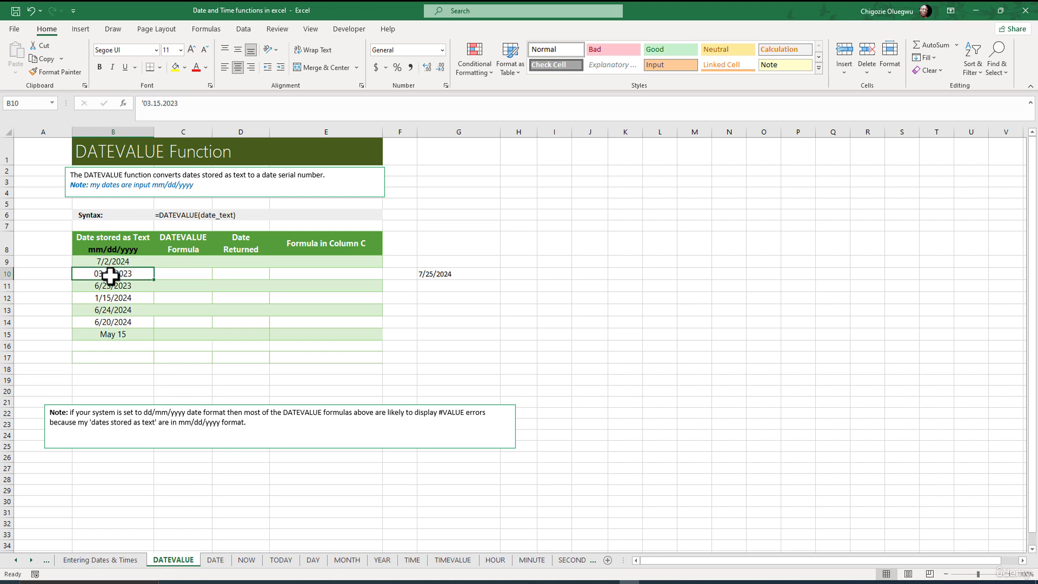
click(111, 287)
click(109, 297)
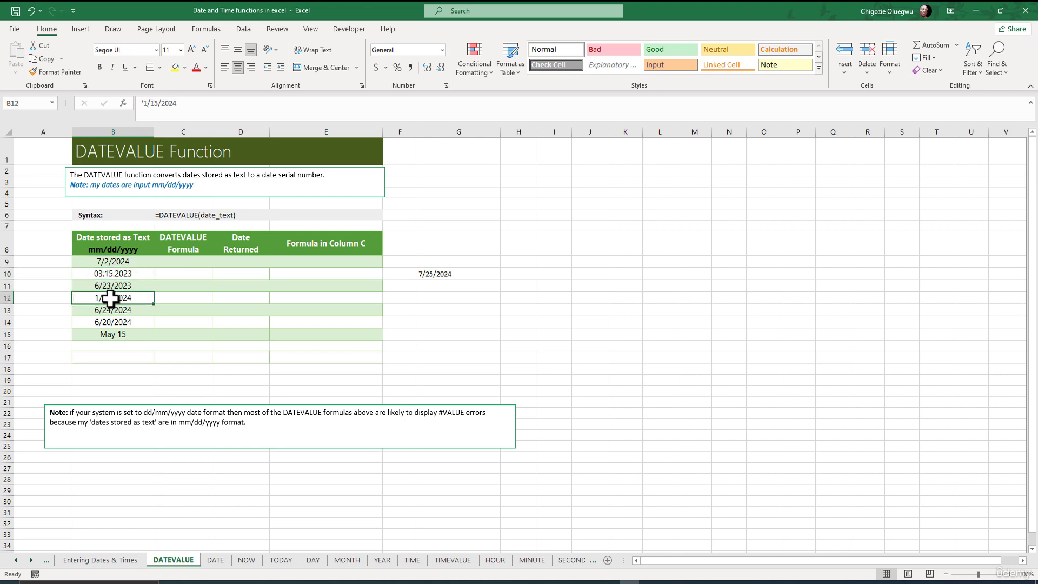
click(111, 312)
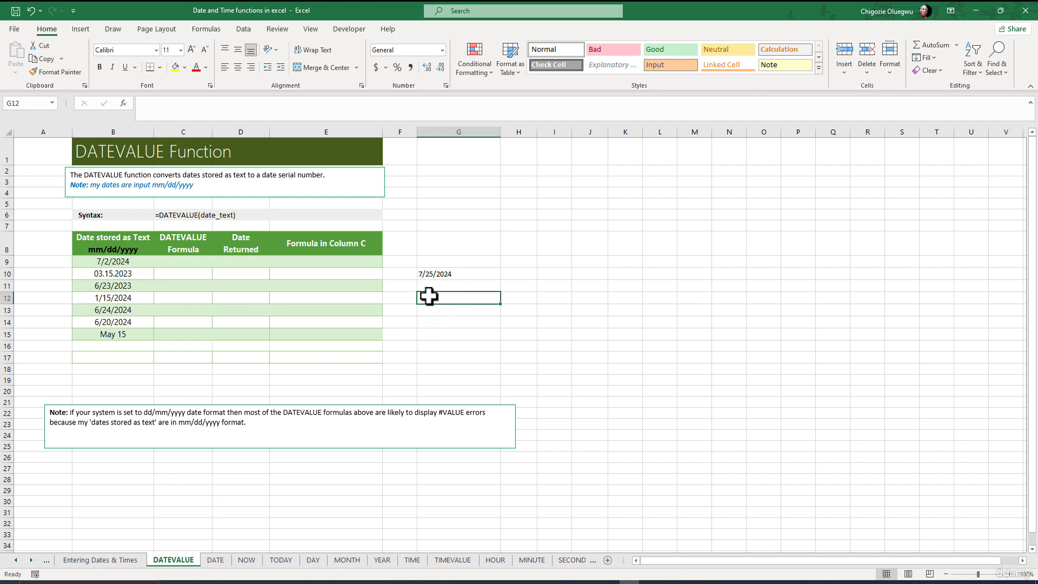
click(123, 298)
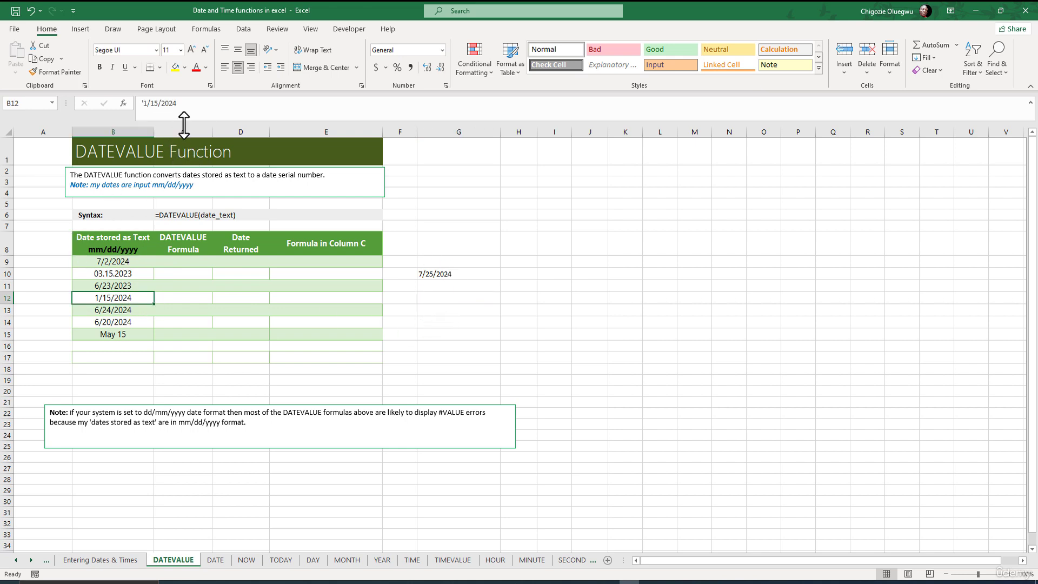
Insert the current date, 7/25/2024, as a true date in G11 and compare it with the text date in G10.
click(447, 288)
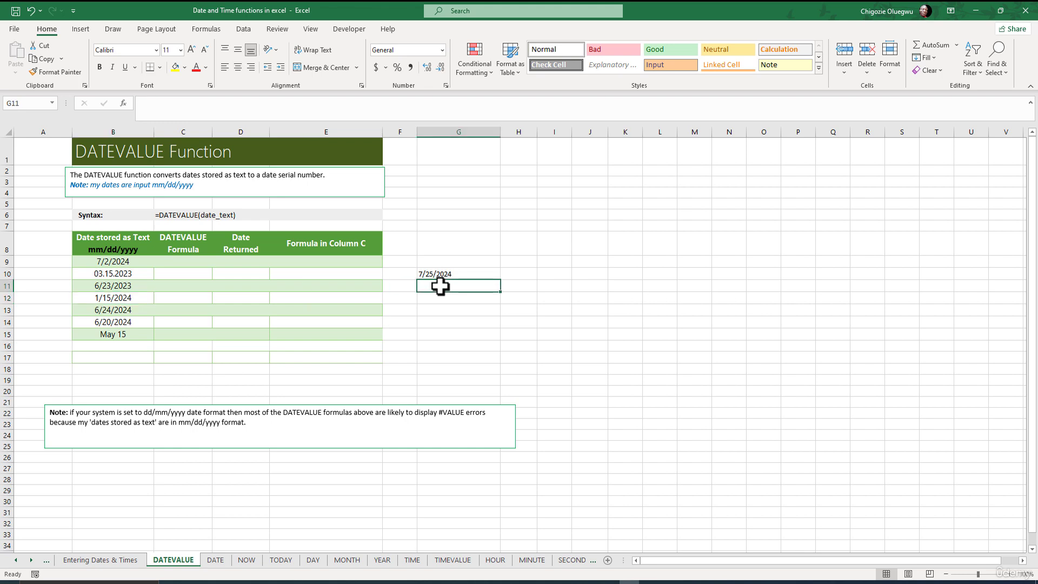
key(ctrl+semicolon)
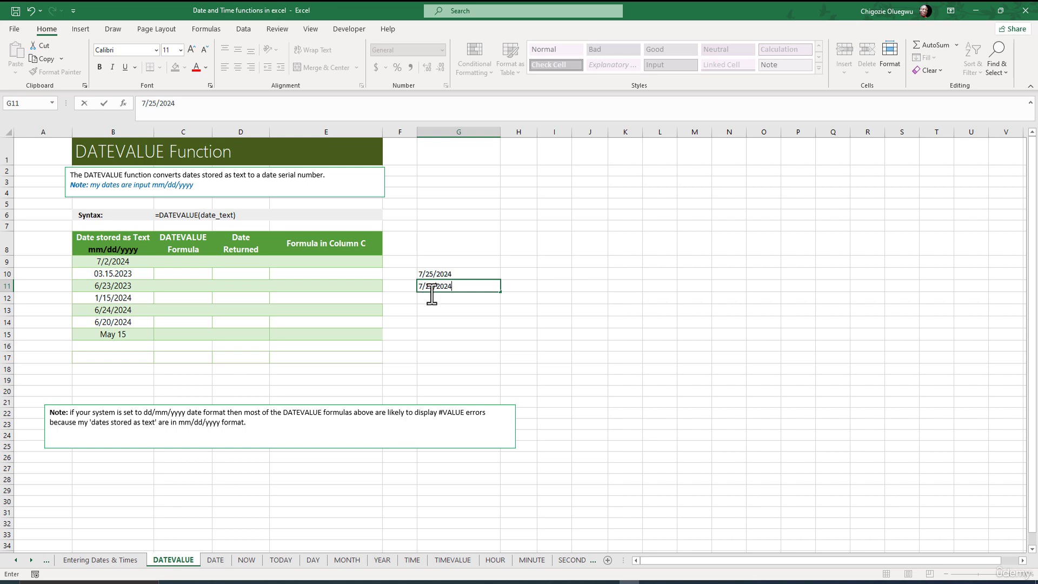
key(Return)
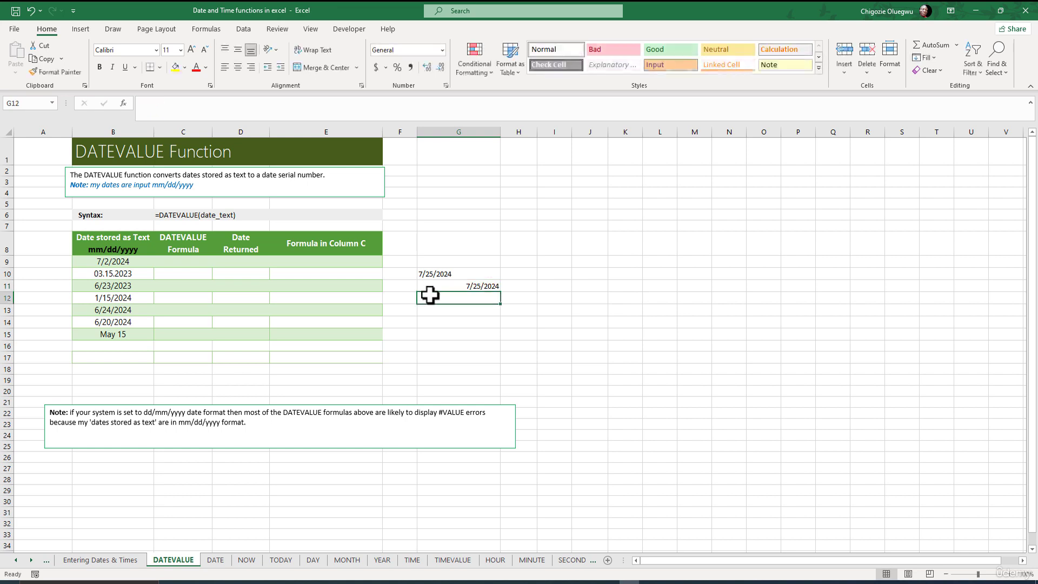
click(455, 273)
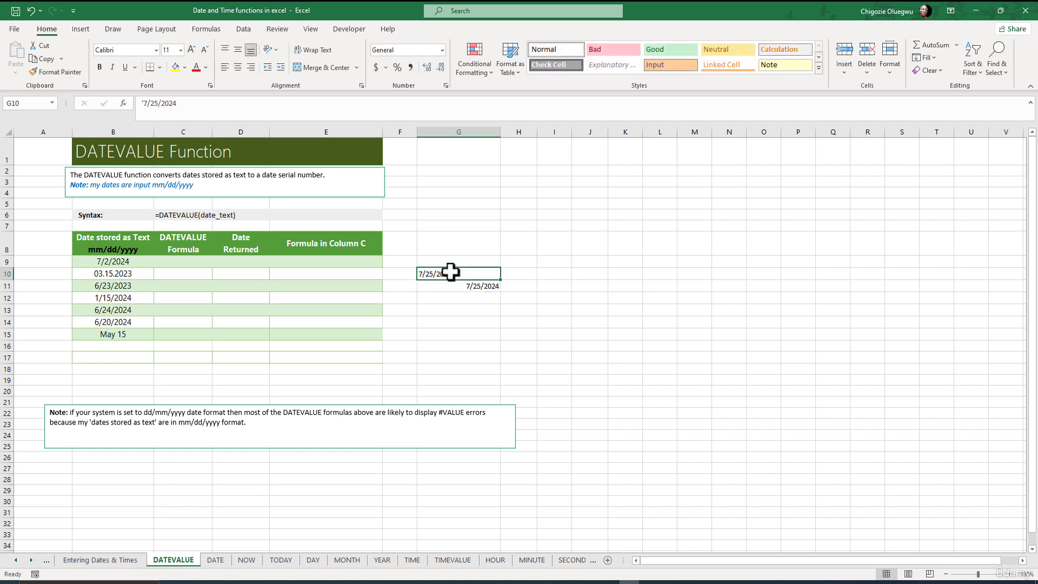
click(484, 285)
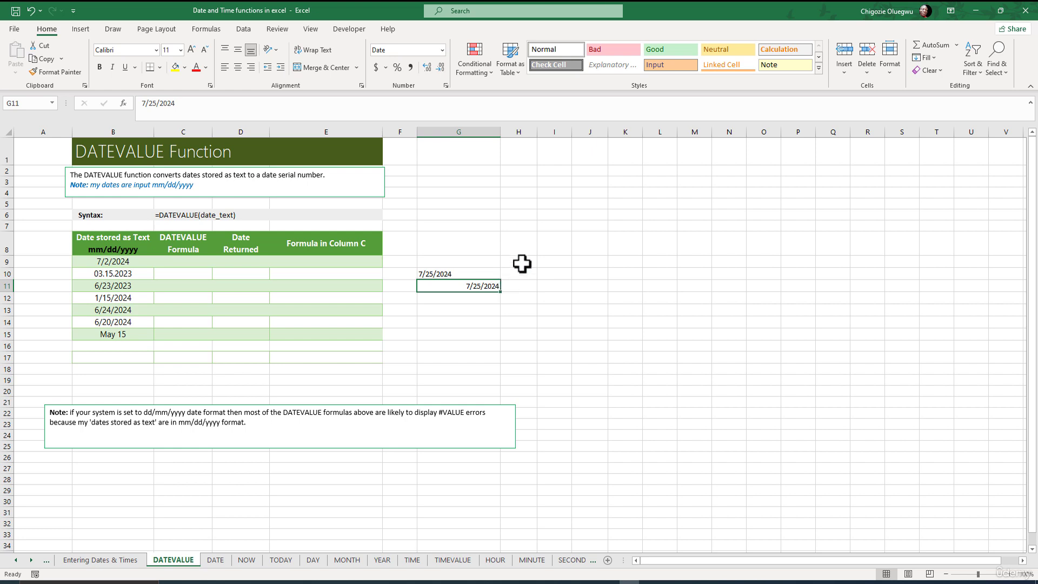
Widen column H and enter =DATEVALUE(G10) in H10 to convert the text date to a serial number.
drag(537, 132, 561, 132)
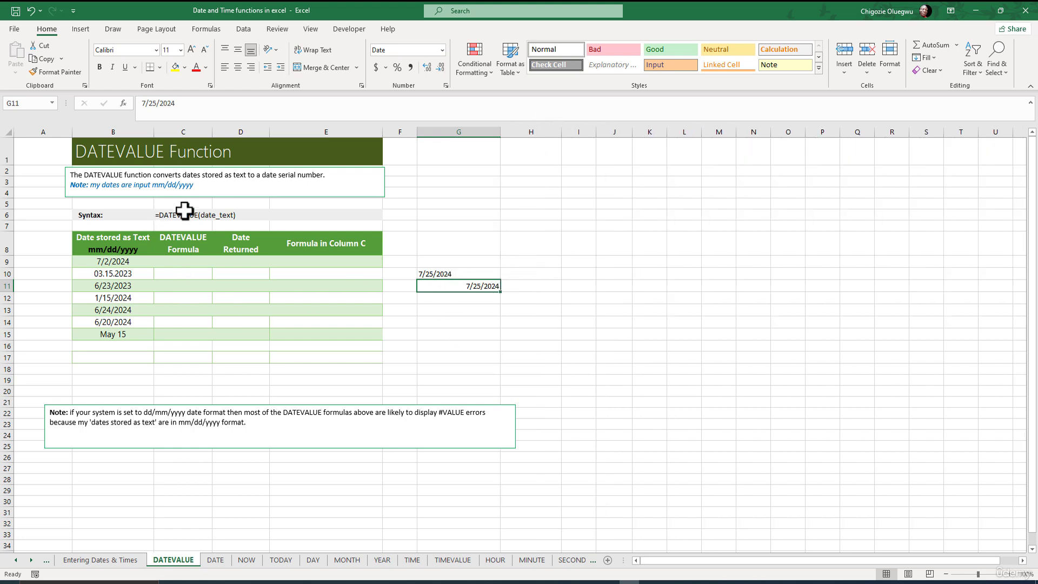
click(521, 271)
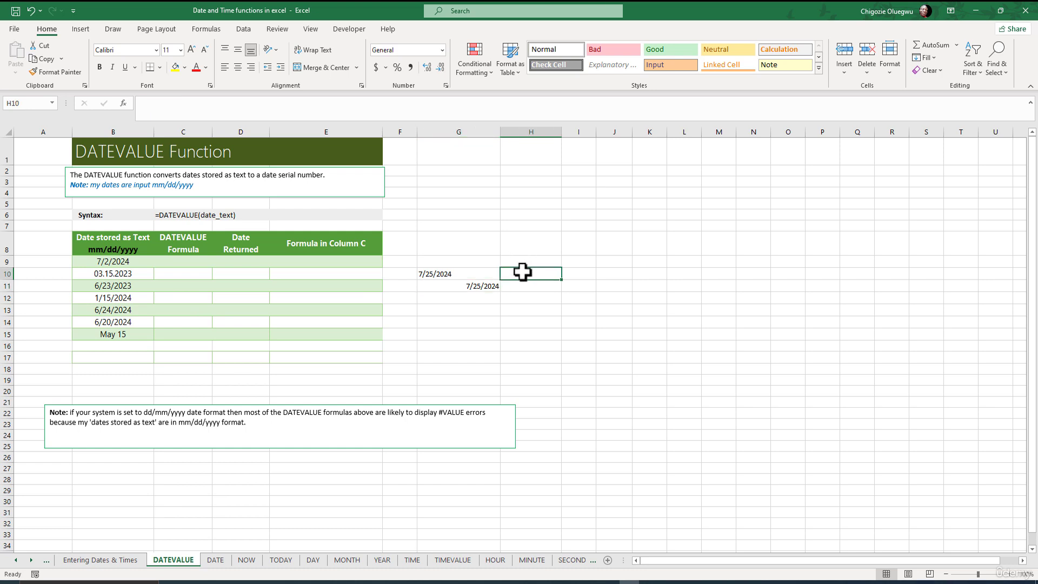
click(164, 109)
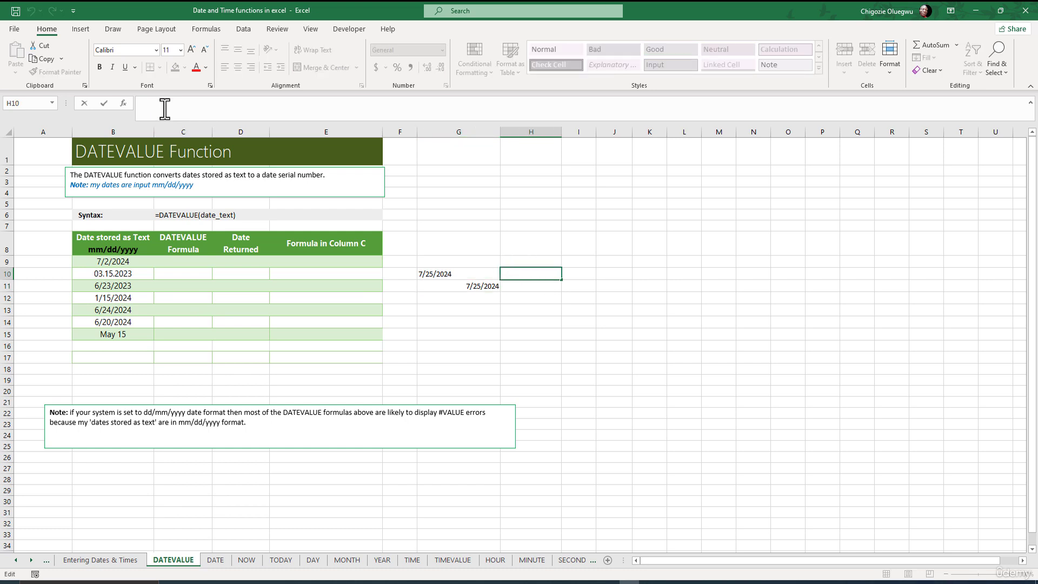
text(+)
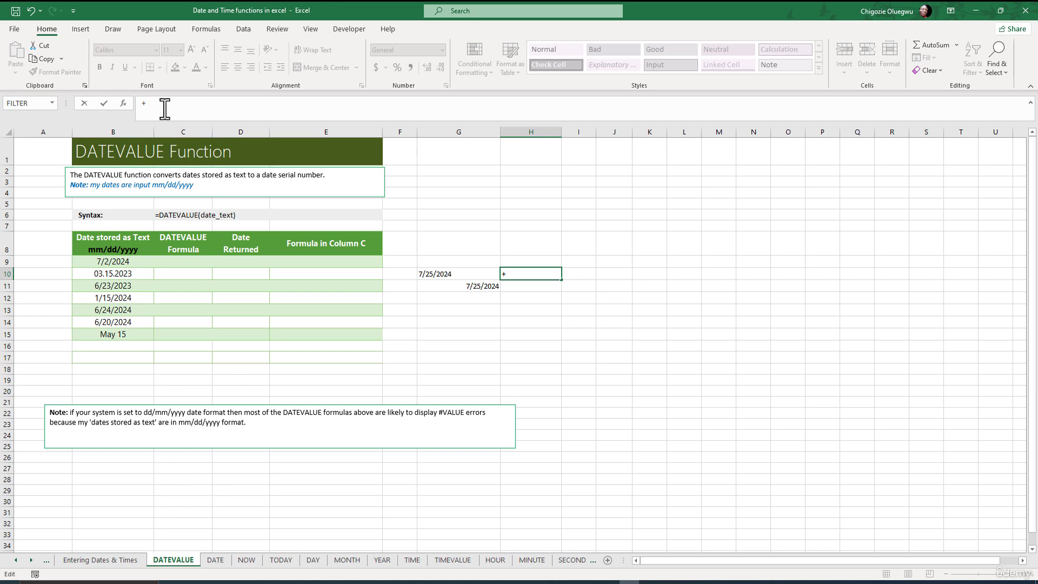
text(de)
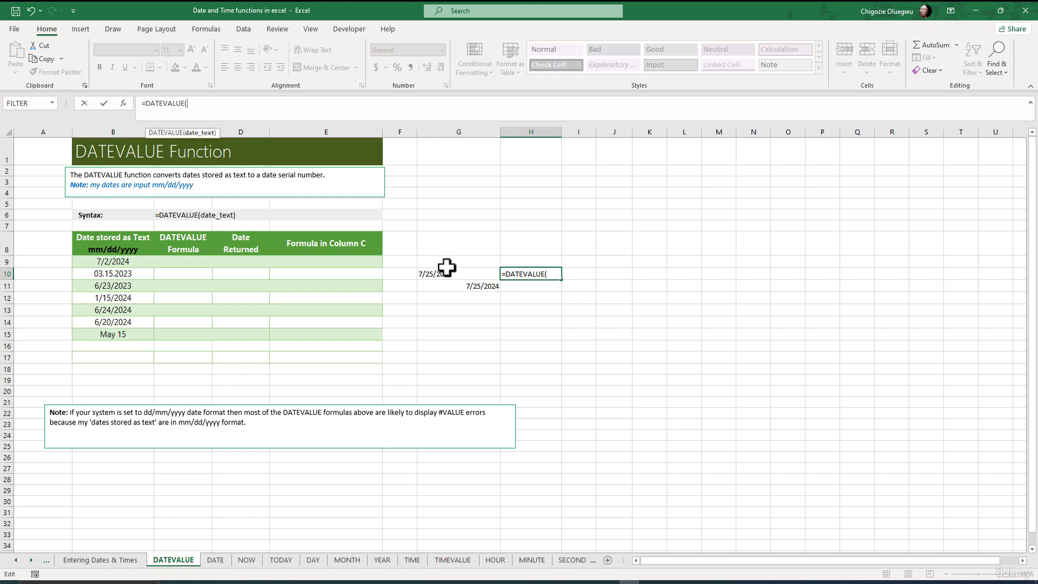
click(444, 275)
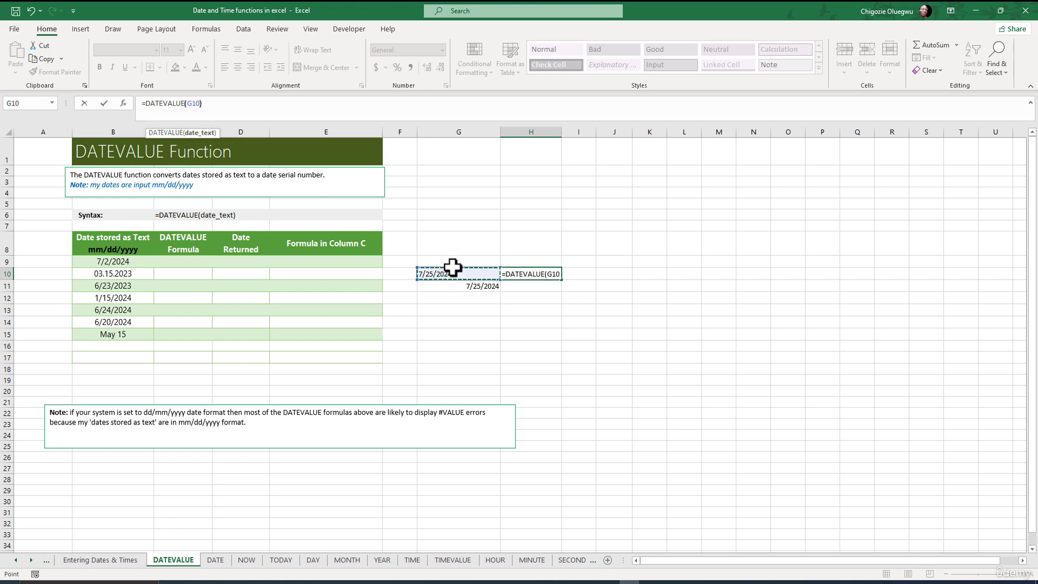
text())
key(Return)
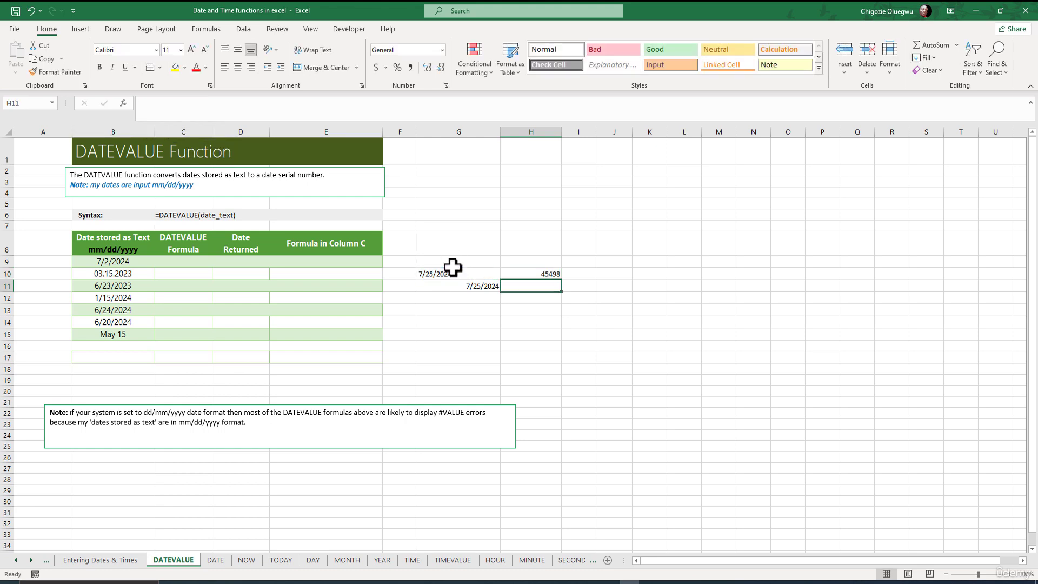
click(541, 275)
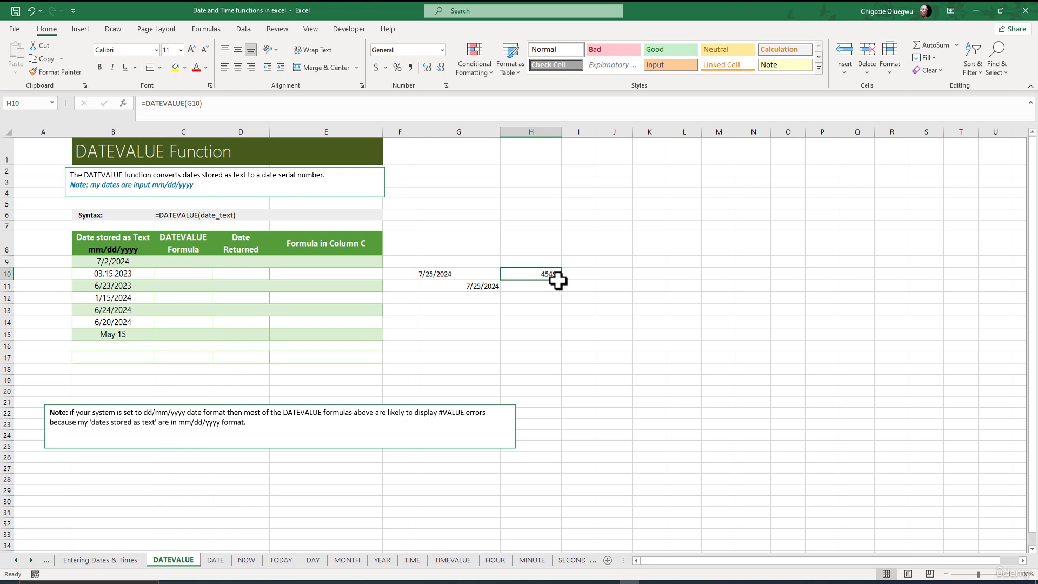
Enter =DATEVALUE(G11) in H11 to test the function on the true date.
click(518, 287)
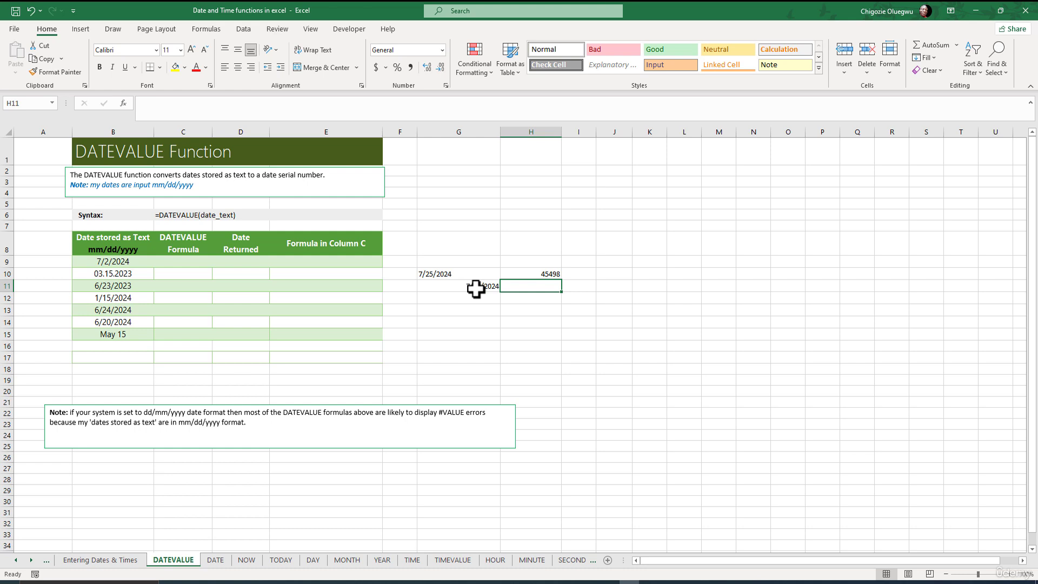
click(154, 108)
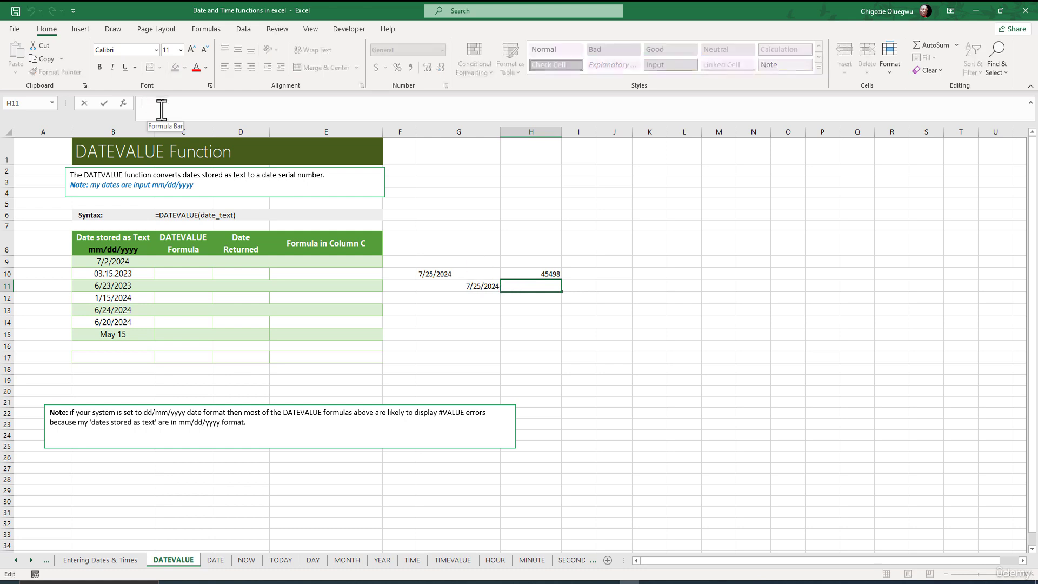
text(=DATEVALUE()
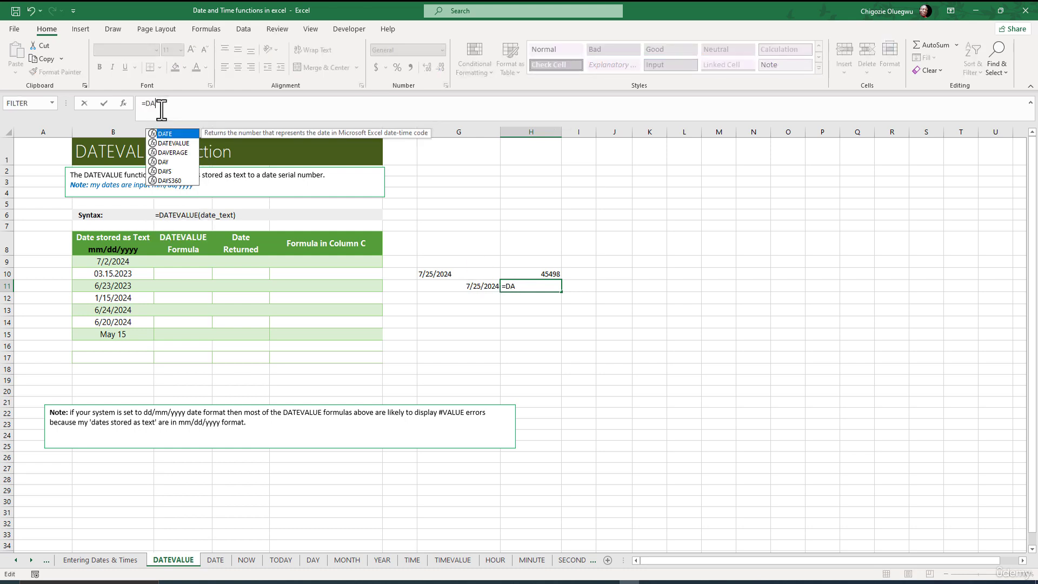
click(473, 287)
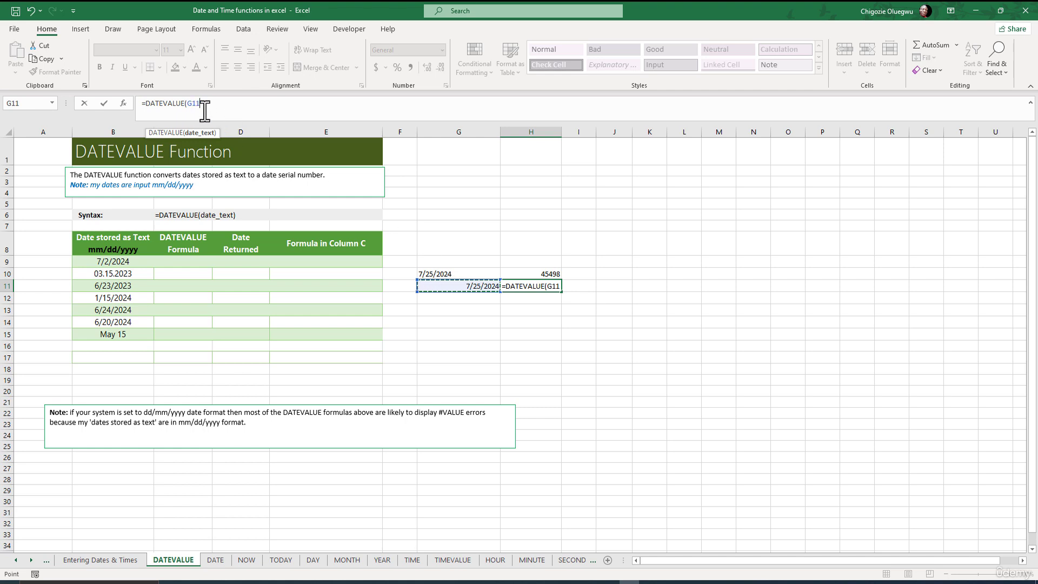
text())
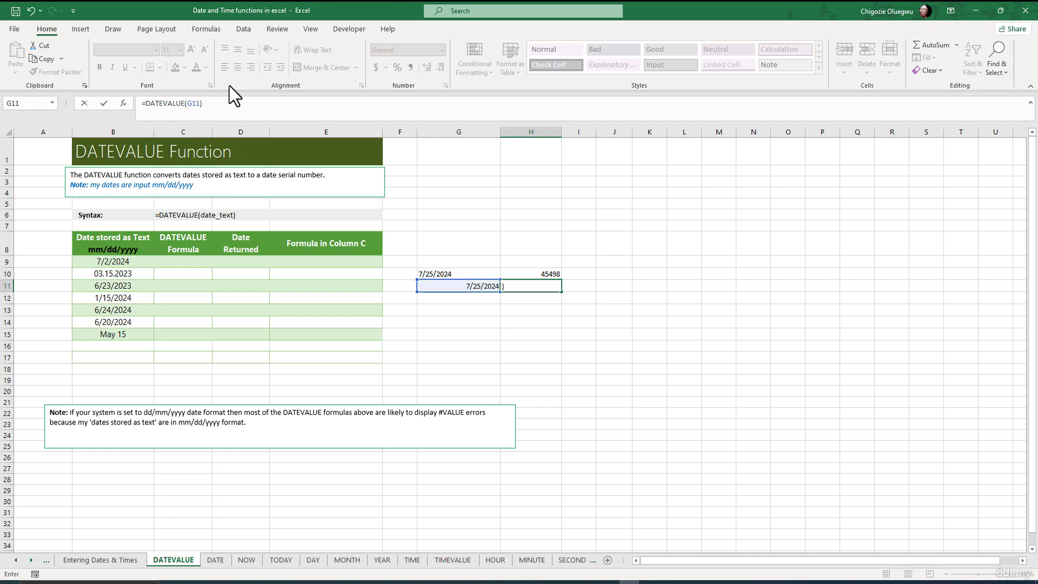
key(Return)
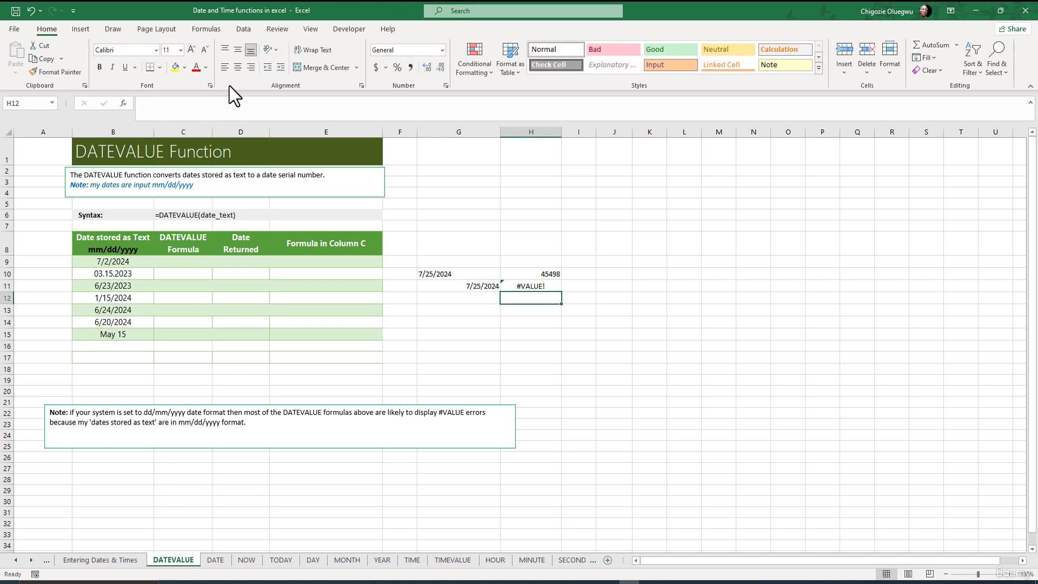
click(514, 286)
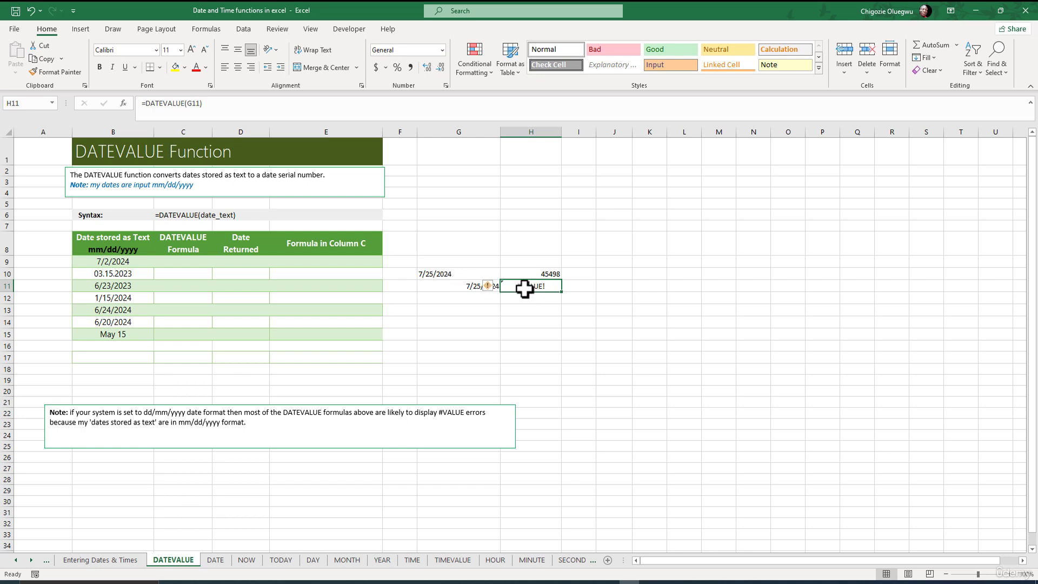
Replace the text date in G10 with 'July 25, 2024, keeping the leading apostrophe, and check the formula in H10.
click(453, 273)
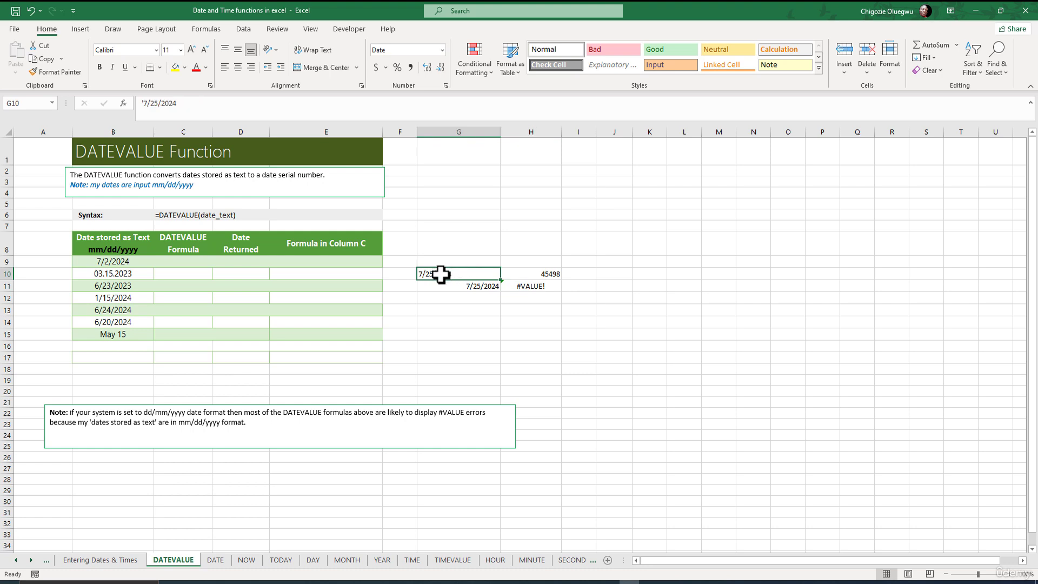
click(525, 285)
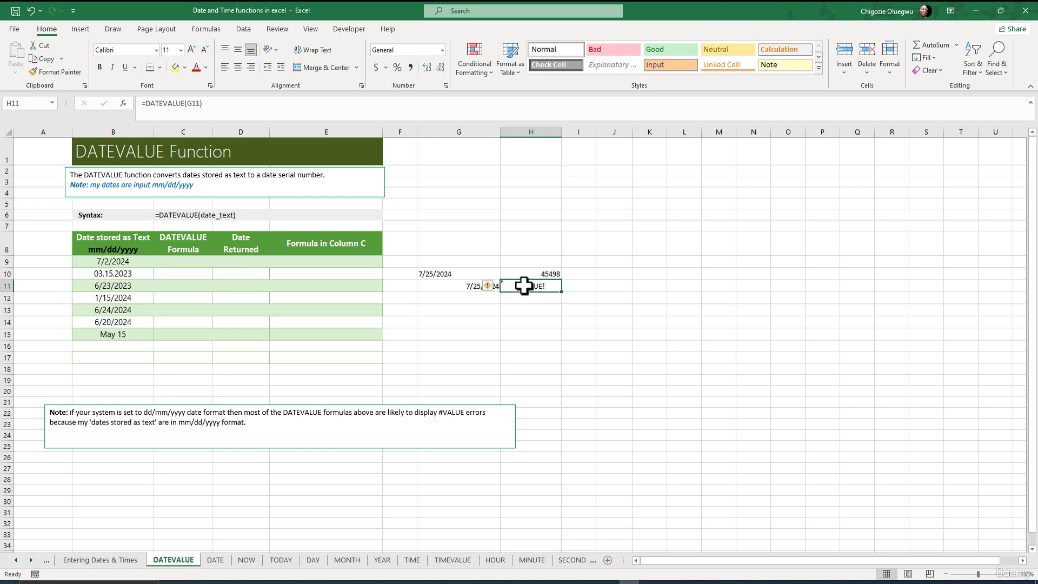
click(436, 274)
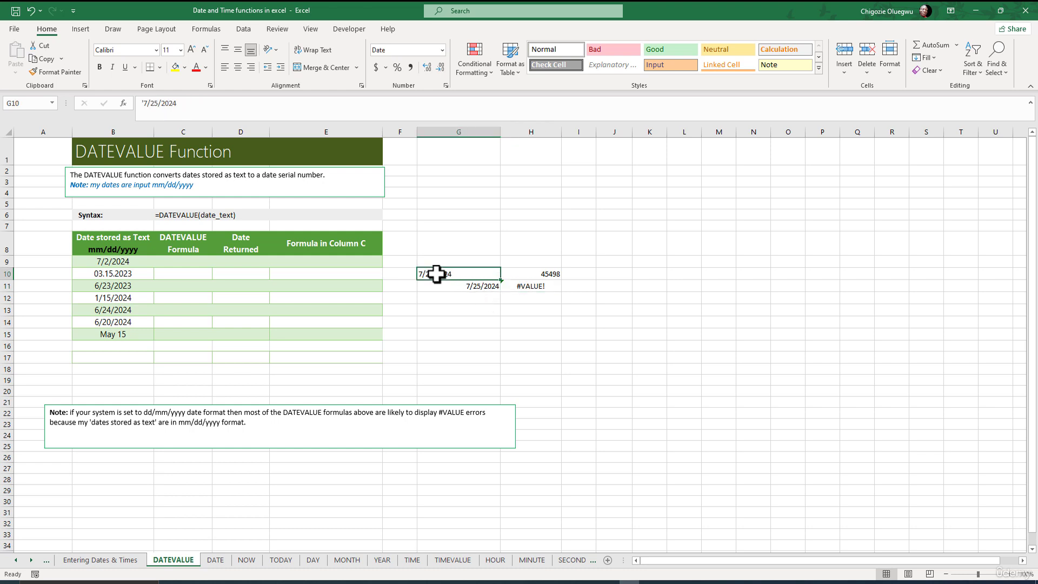
double_click(438, 274)
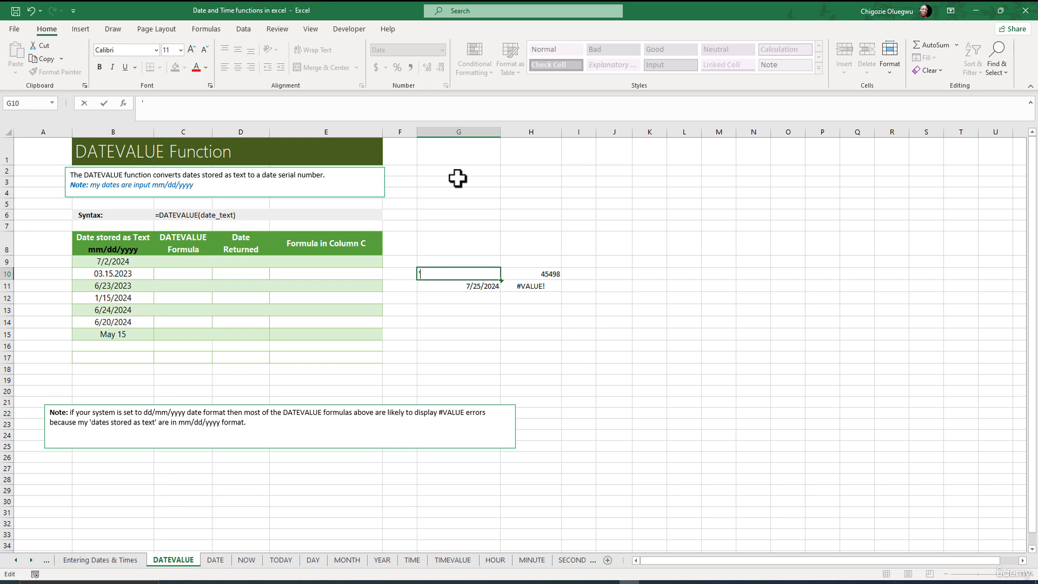
text(July 25, 2024)
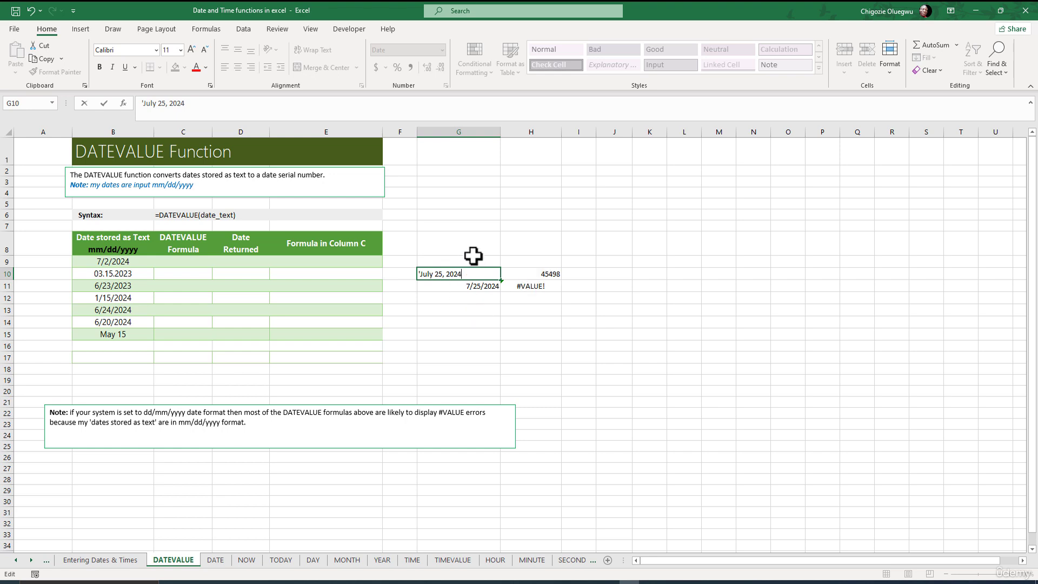
key(Return)
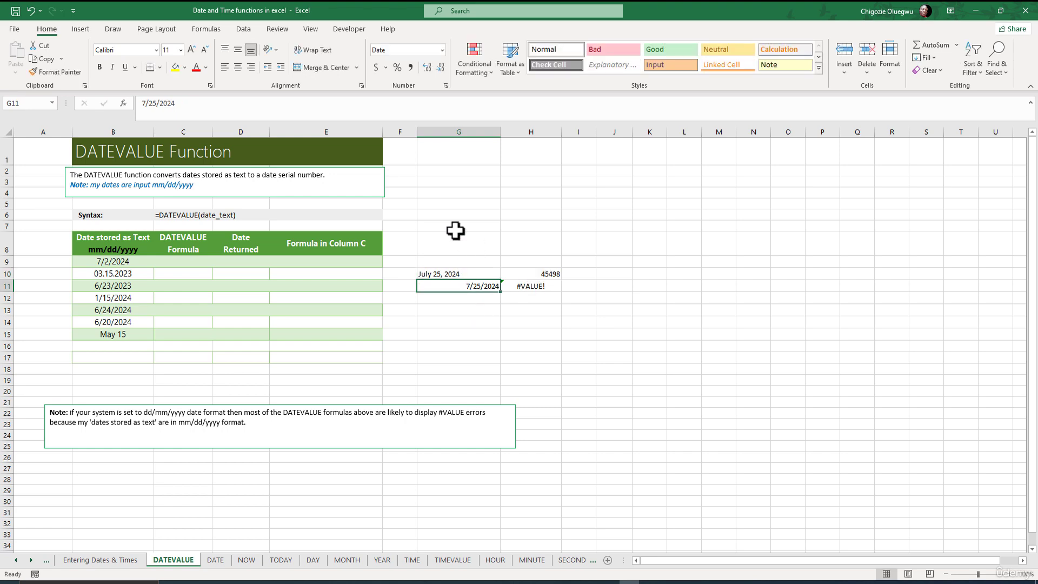
click(540, 273)
click(438, 272)
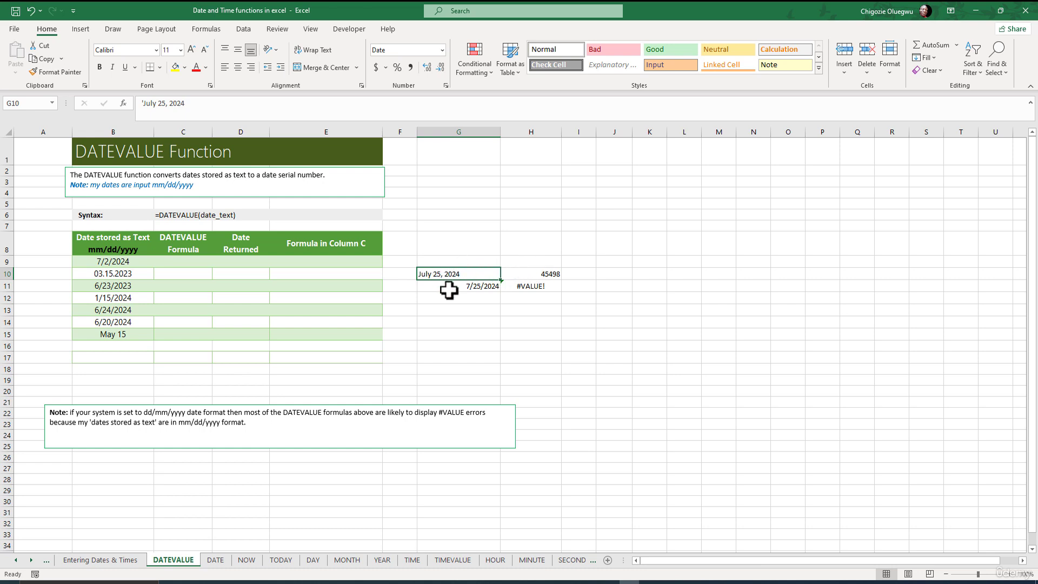
Convert the date in G11 to text with a leading apostrophe and compare the results in H10 and H11.
click(530, 289)
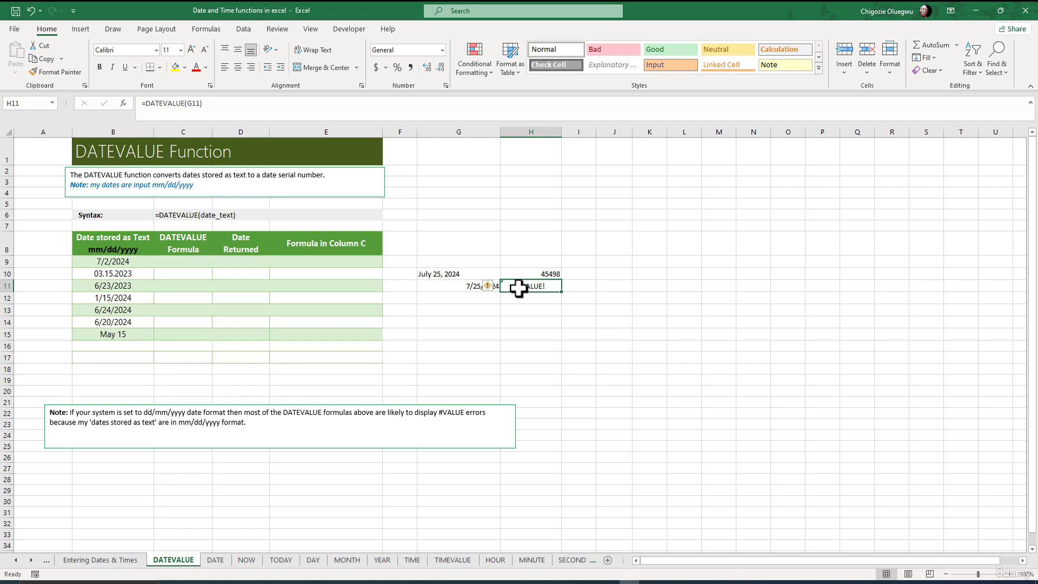
click(445, 294)
click(144, 103)
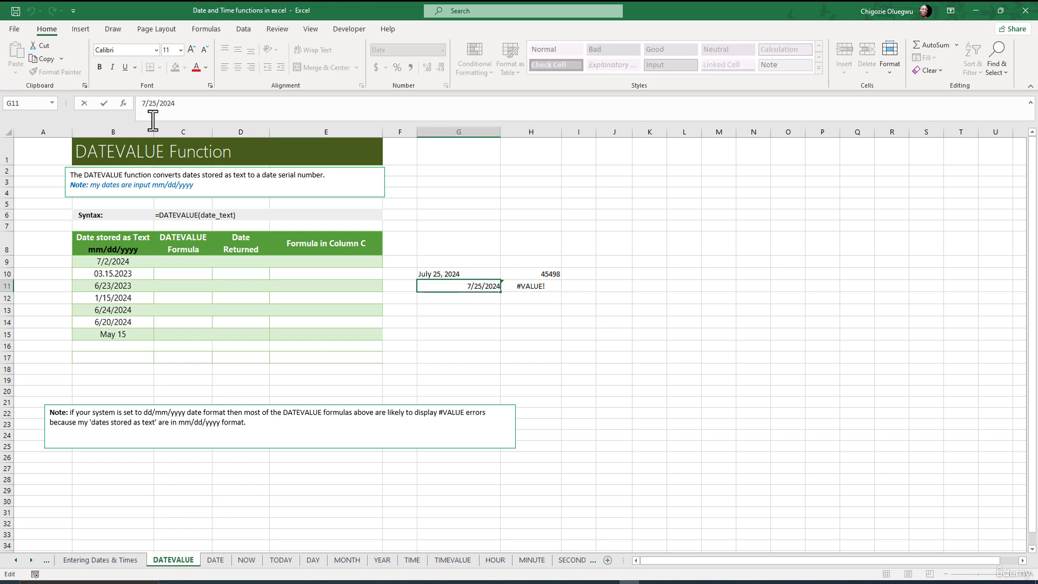
text(')
key(Return)
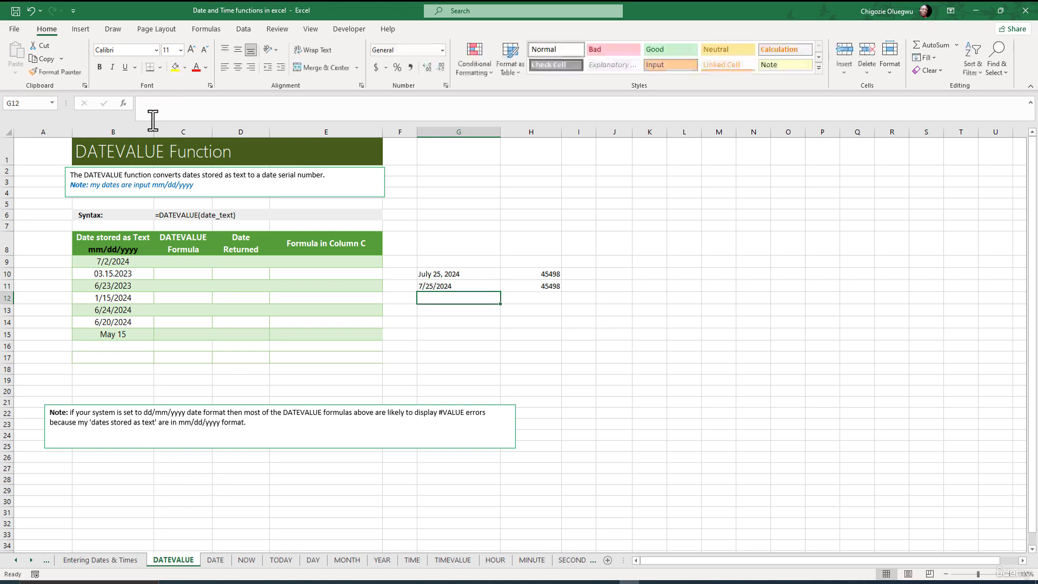
click(542, 285)
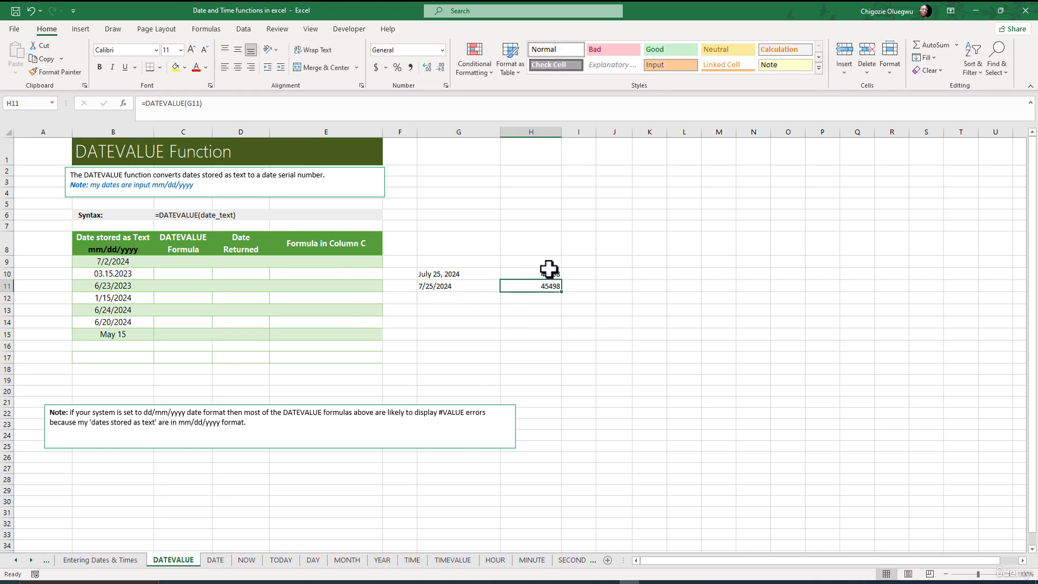
click(544, 272)
click(539, 289)
click(540, 272)
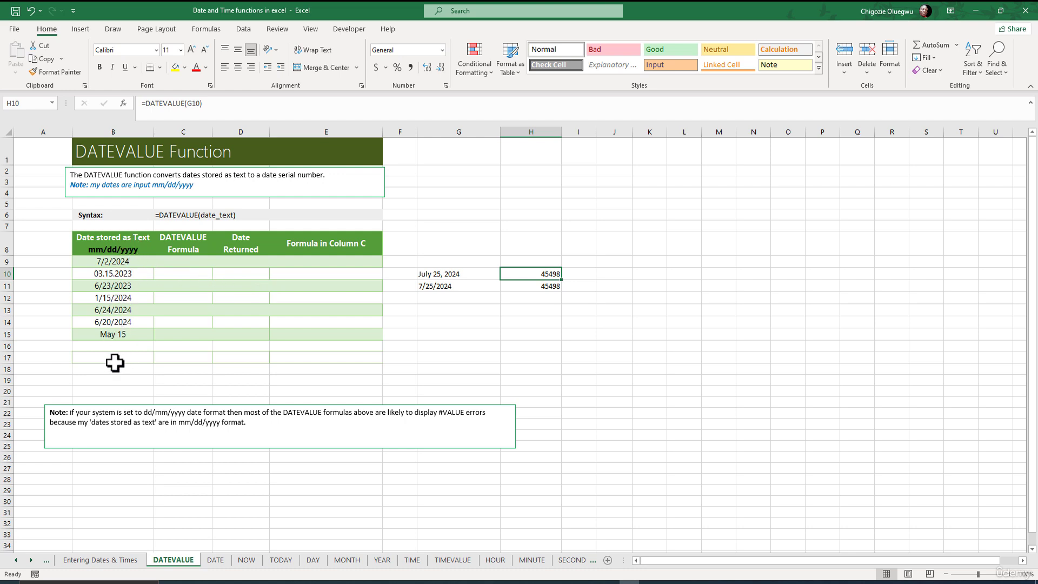
Enter =DATEVALUE(B9) in C9, the first row of the table's DATEVALUE Formula column.
click(182, 262)
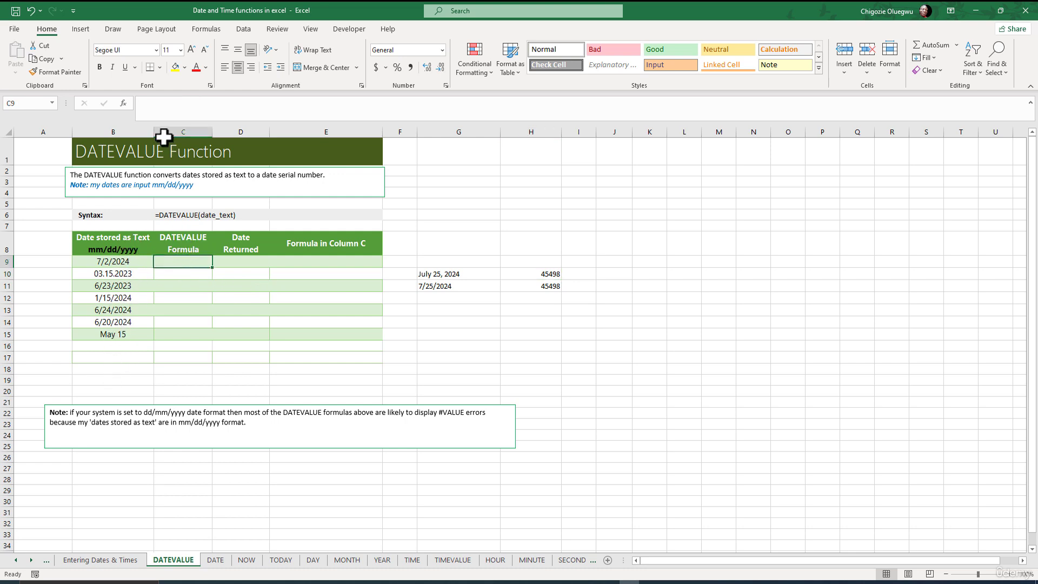
click(162, 106)
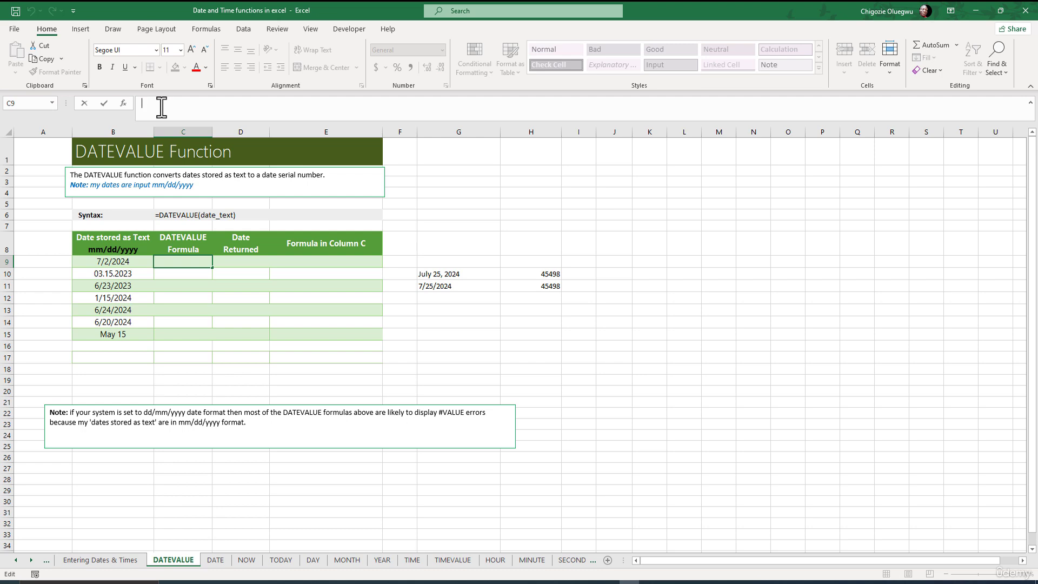
text(=DATEVALUE()
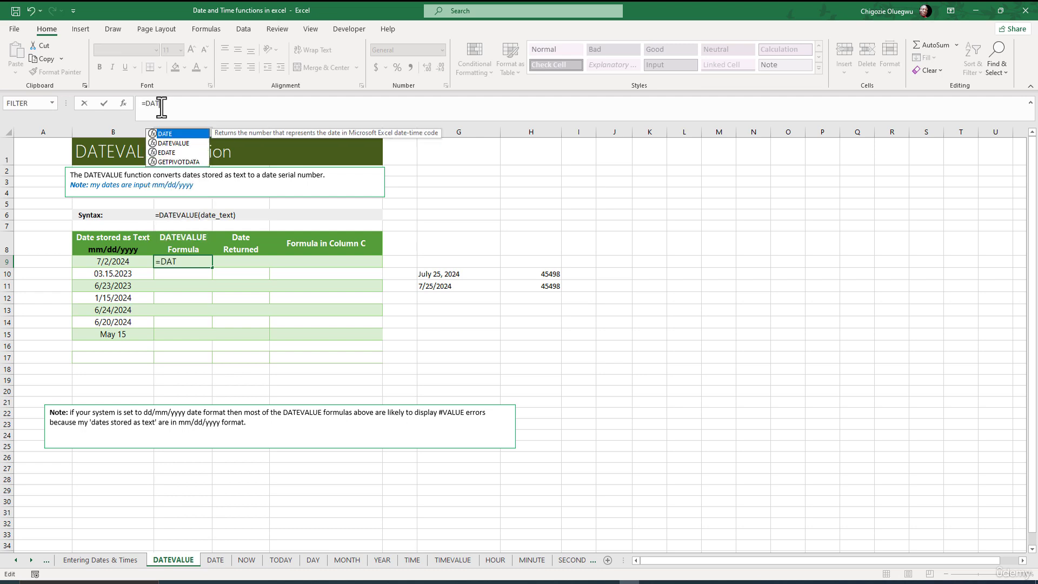
click(112, 262)
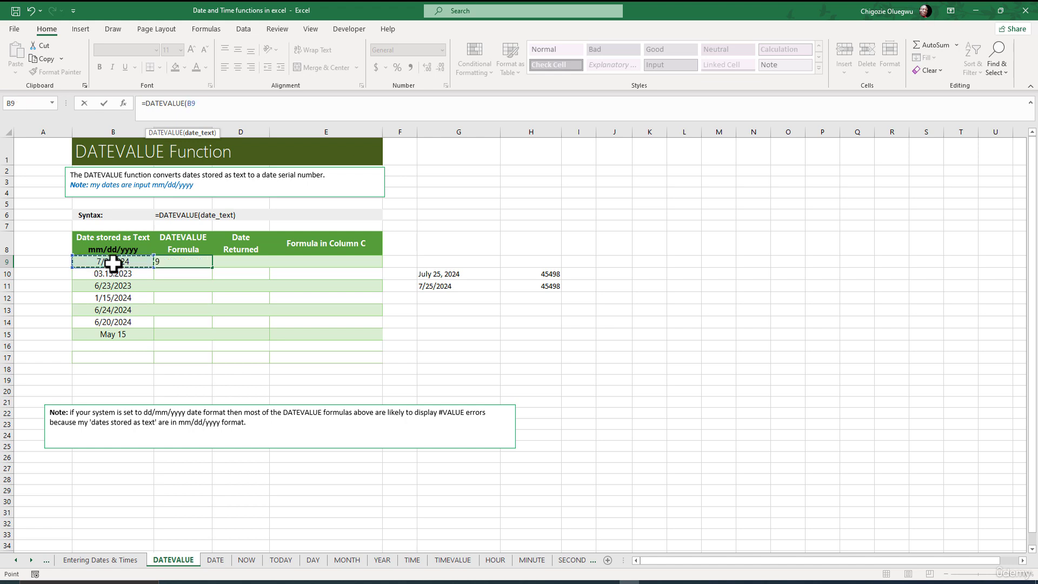
text())
key(Return)
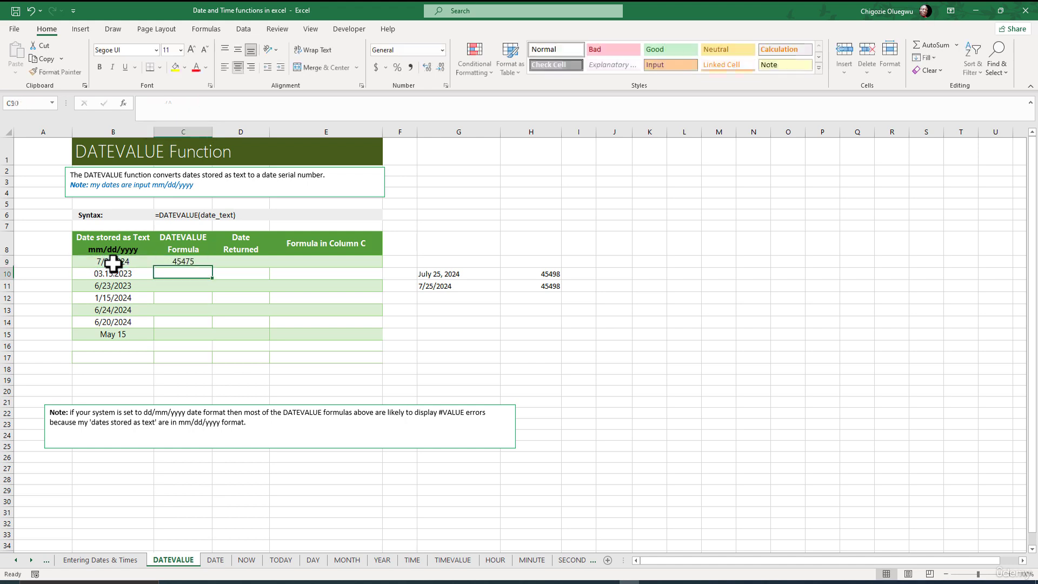
Fill the DATEVALUE formula from C9 down to C15 and inspect the result in C10.
click(184, 263)
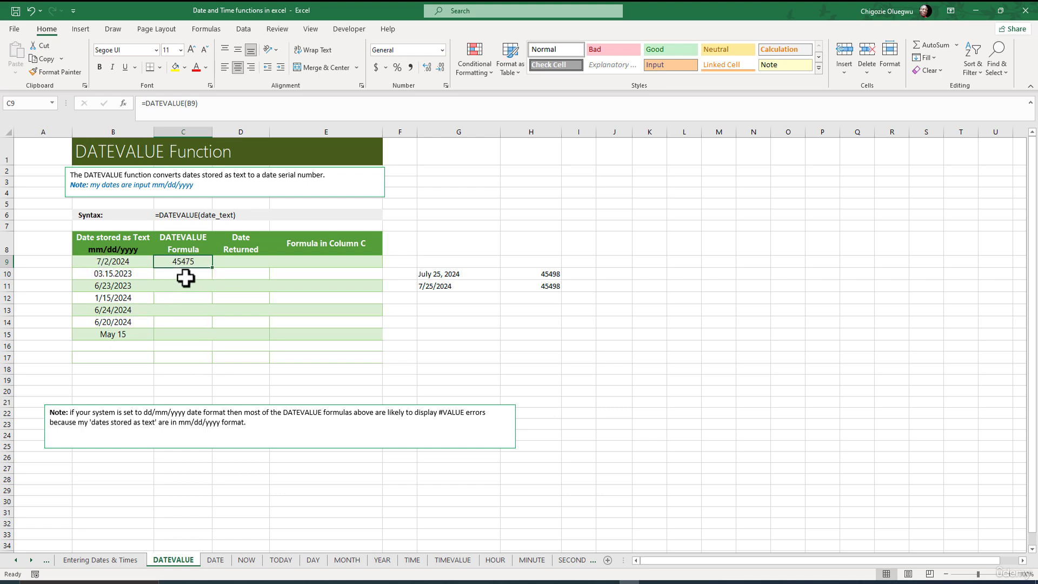
drag(212, 274, 209, 340)
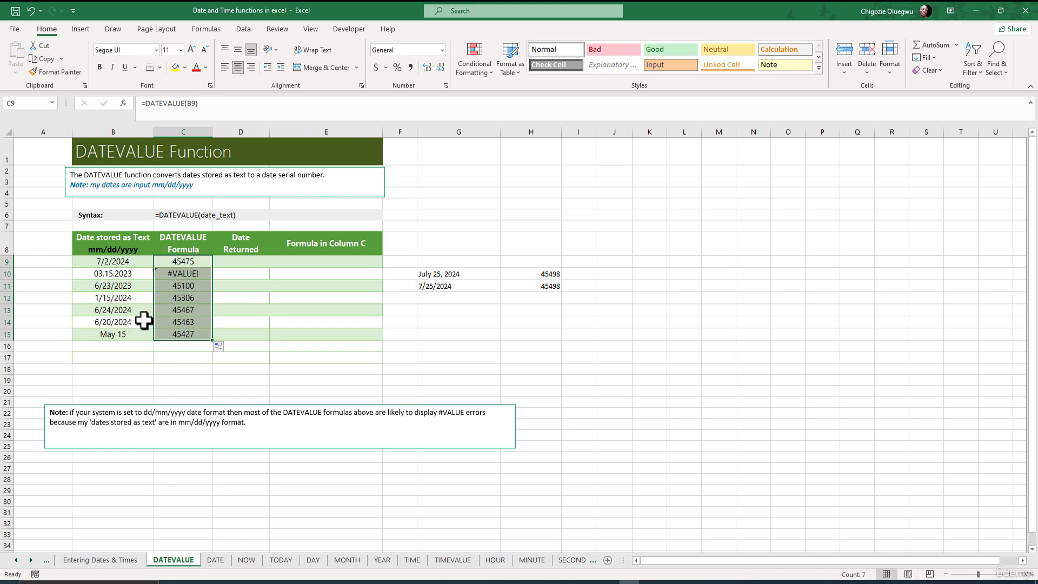
click(158, 275)
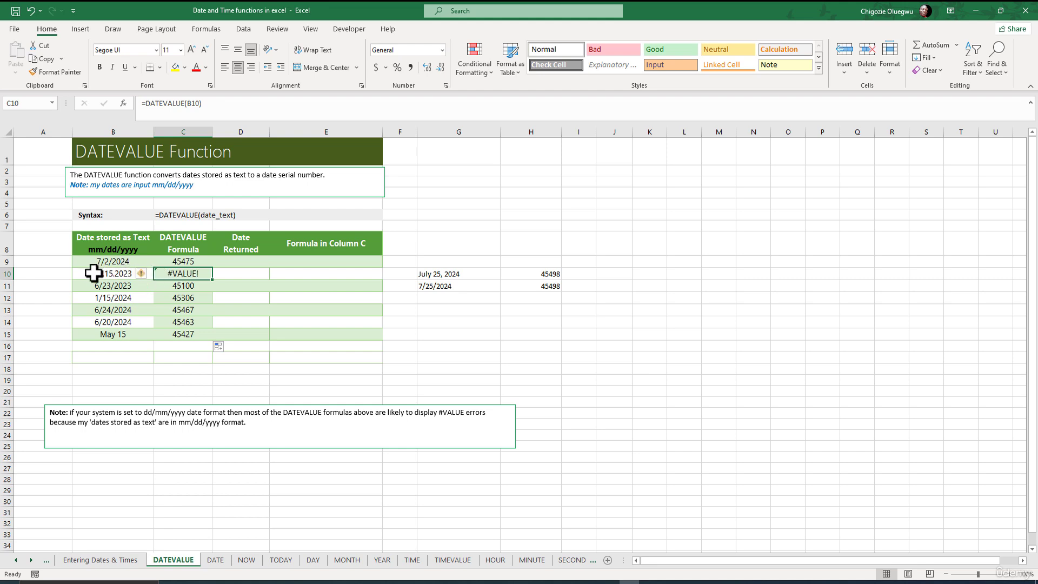
Inspect the DATEVALUE formulas in C10 and C15 against their text dates in column B.
click(46, 274)
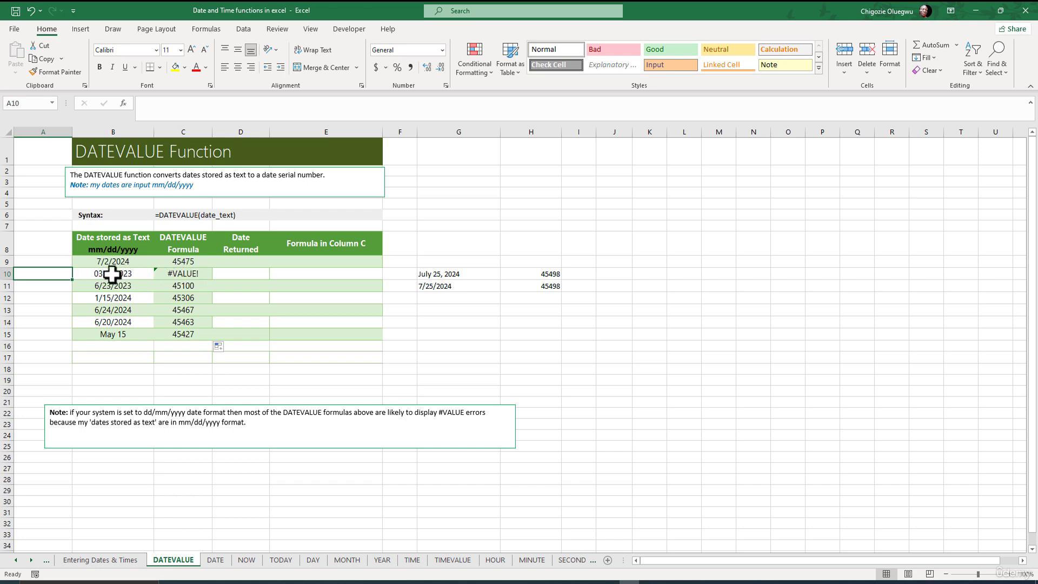
click(181, 275)
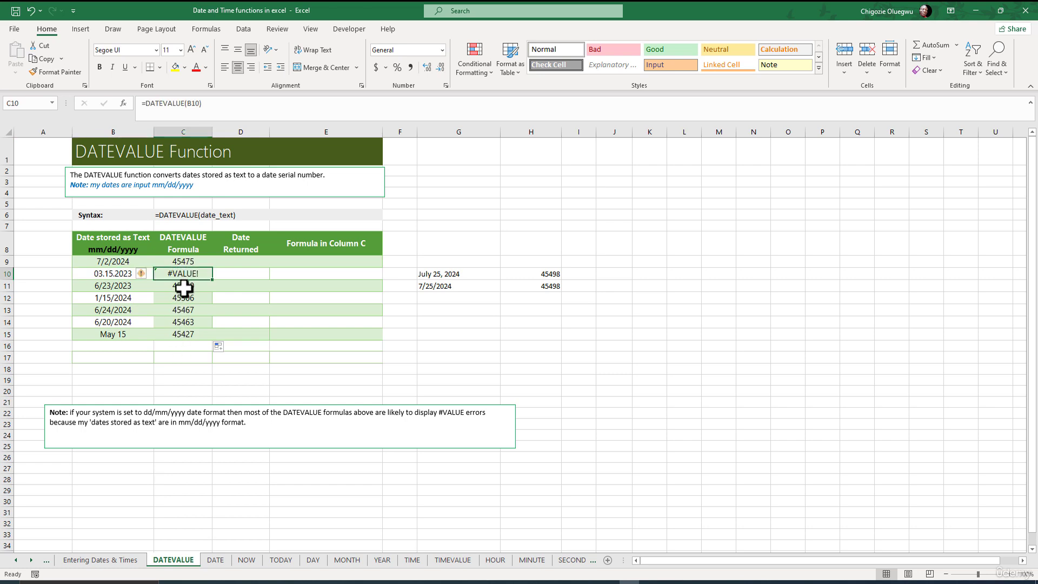
click(185, 337)
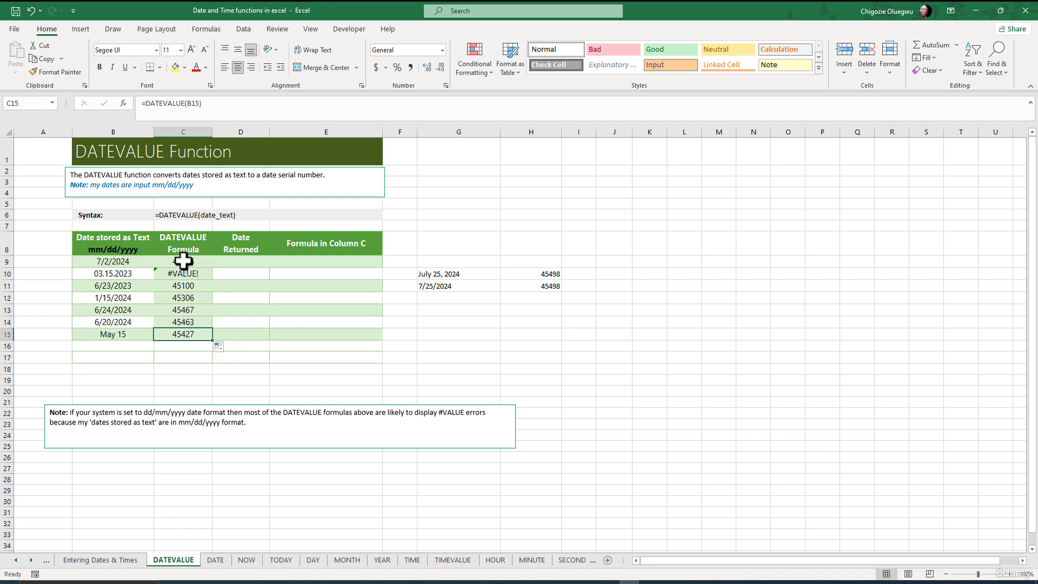
Enter =C9 in D9, the first row of the table's Date Returned column.
click(232, 262)
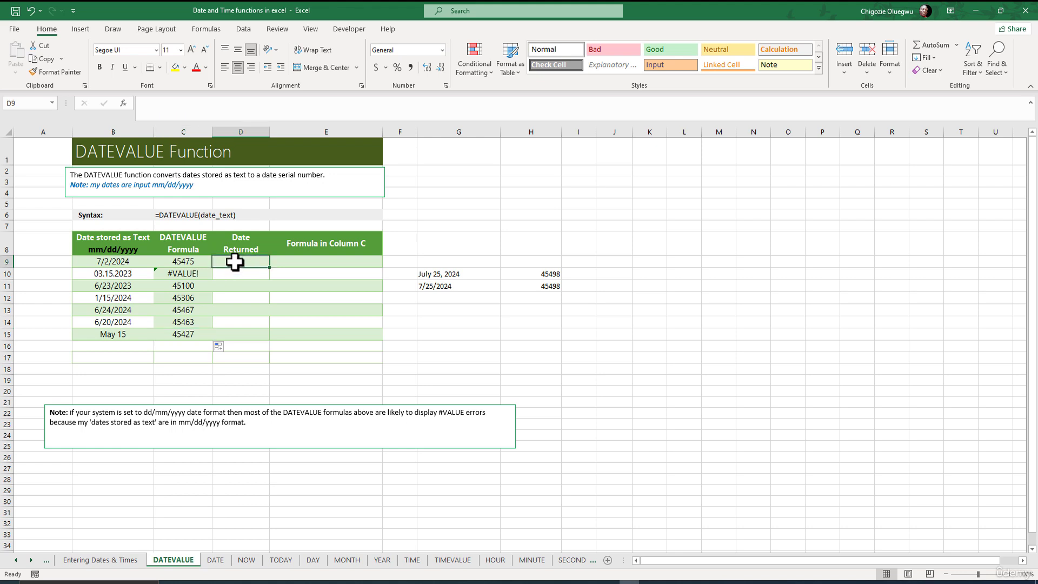
click(162, 111)
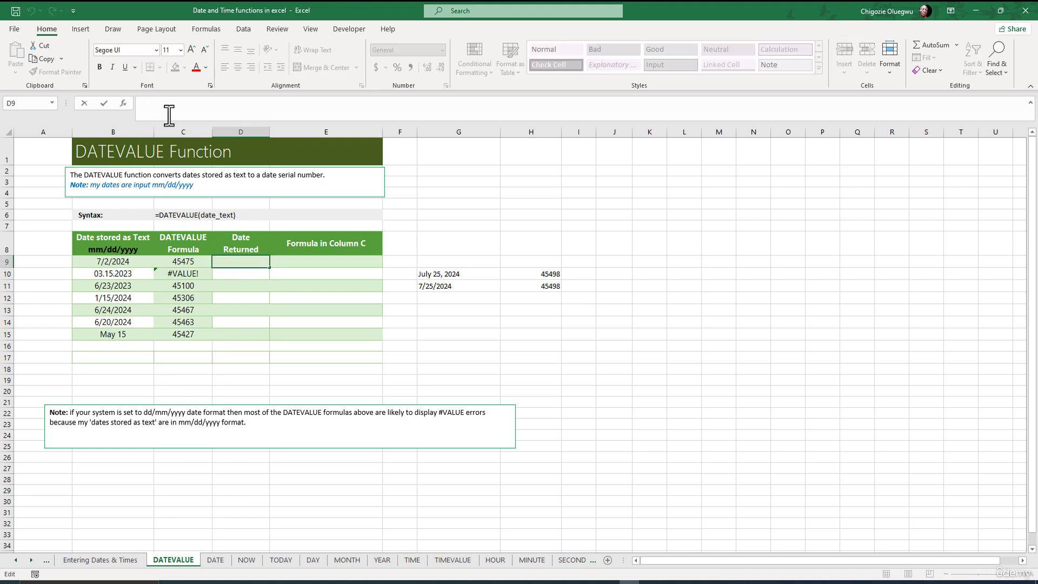
text(=)
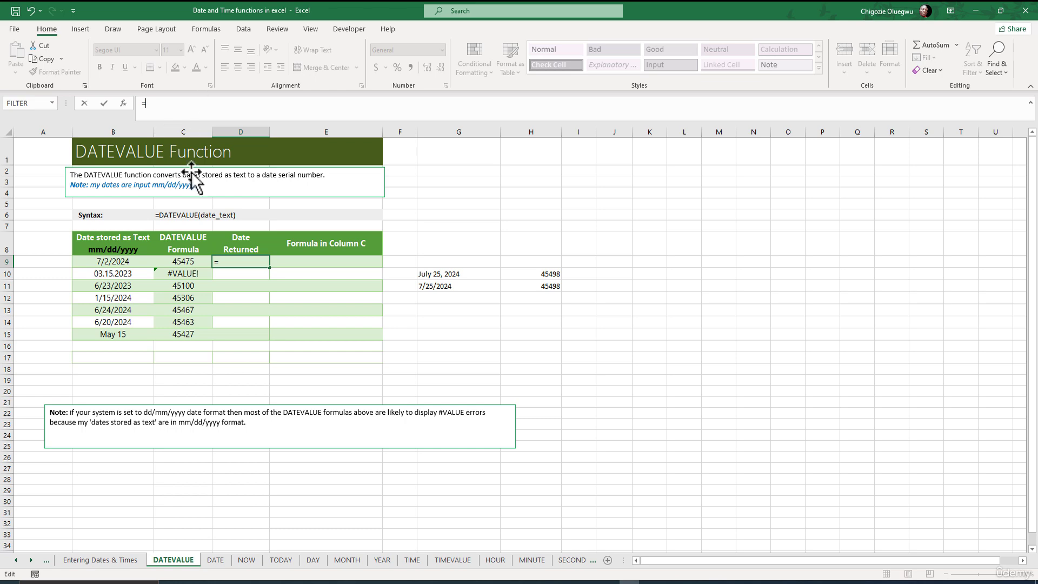
click(186, 262)
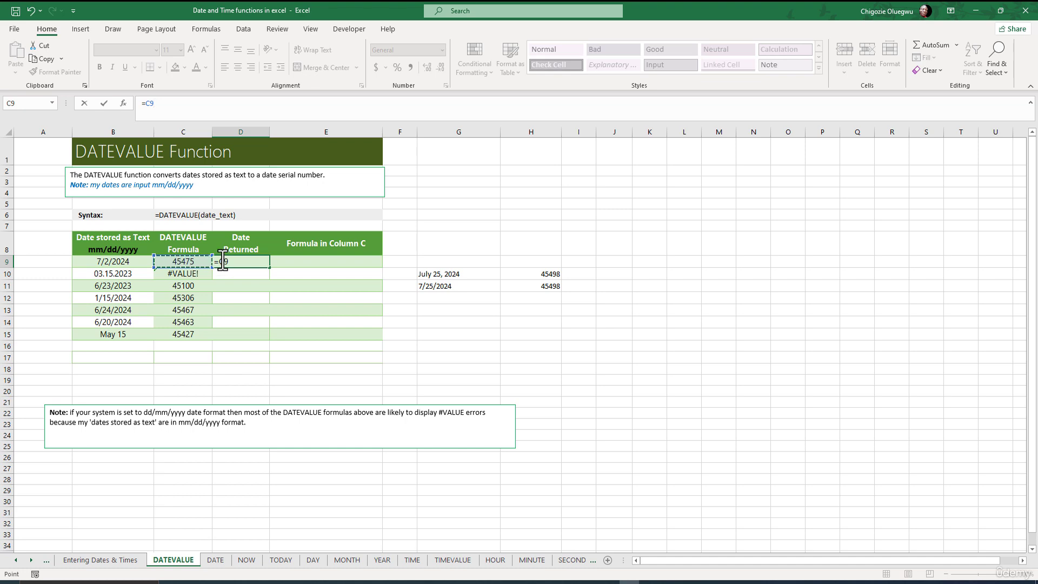
key(Return)
Format the serial number in D9 as a Short Date.
click(239, 262)
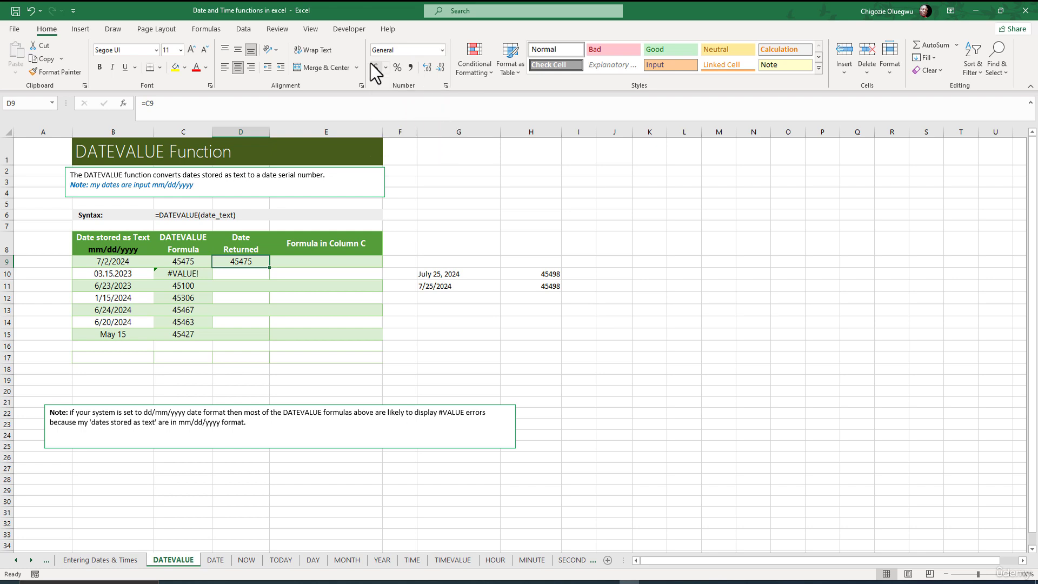
click(442, 49)
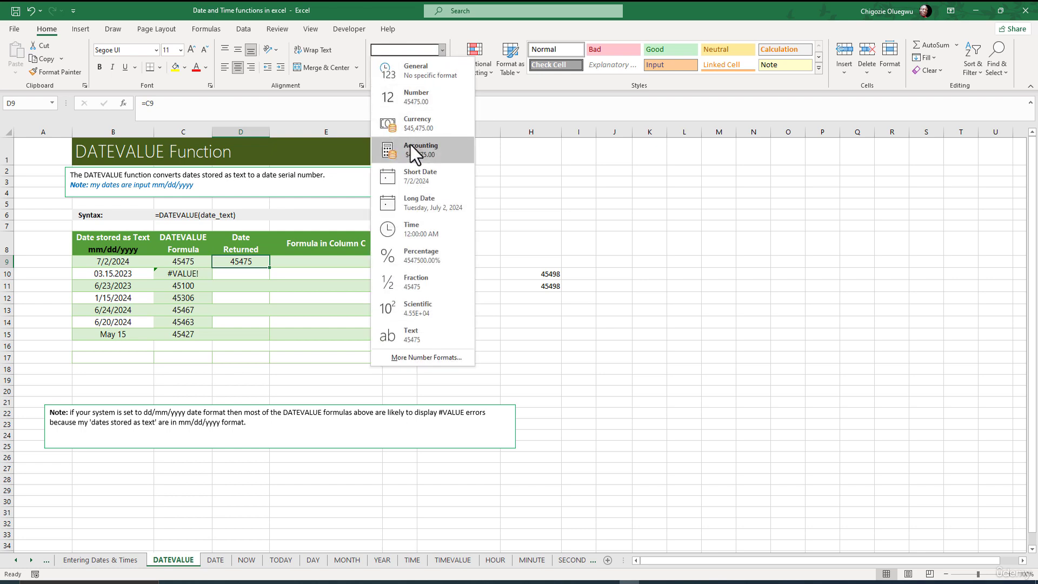
click(417, 173)
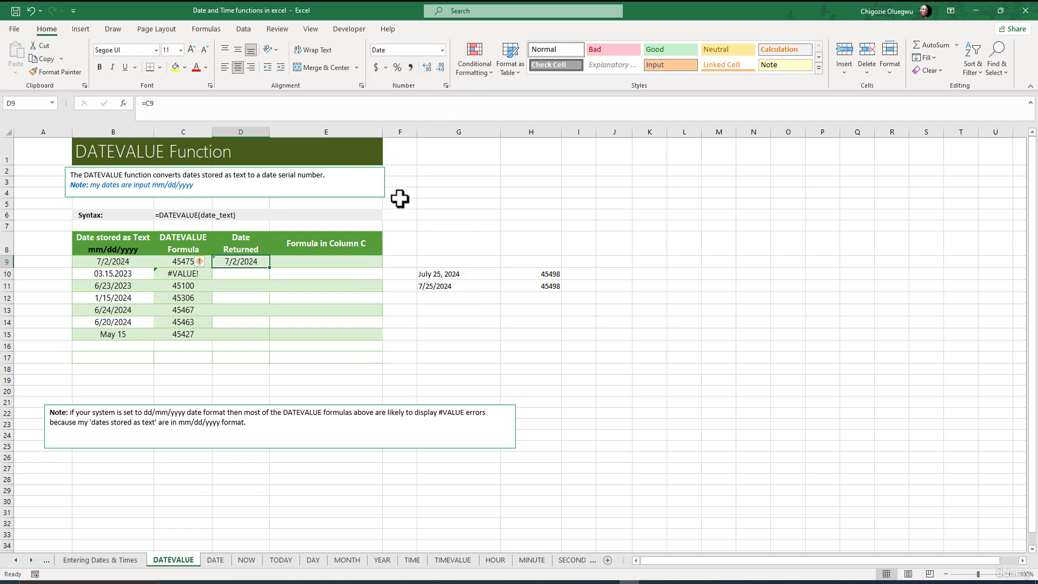
Fill the formatted reference from D9 down to D15 and check the result in D10.
click(239, 272)
click(248, 261)
double_click(270, 267)
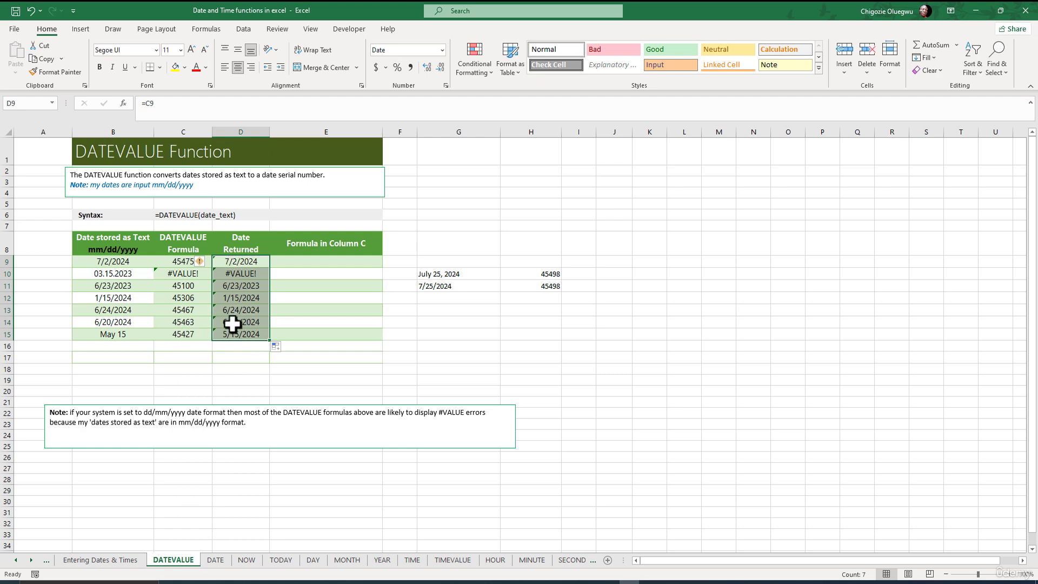
click(237, 273)
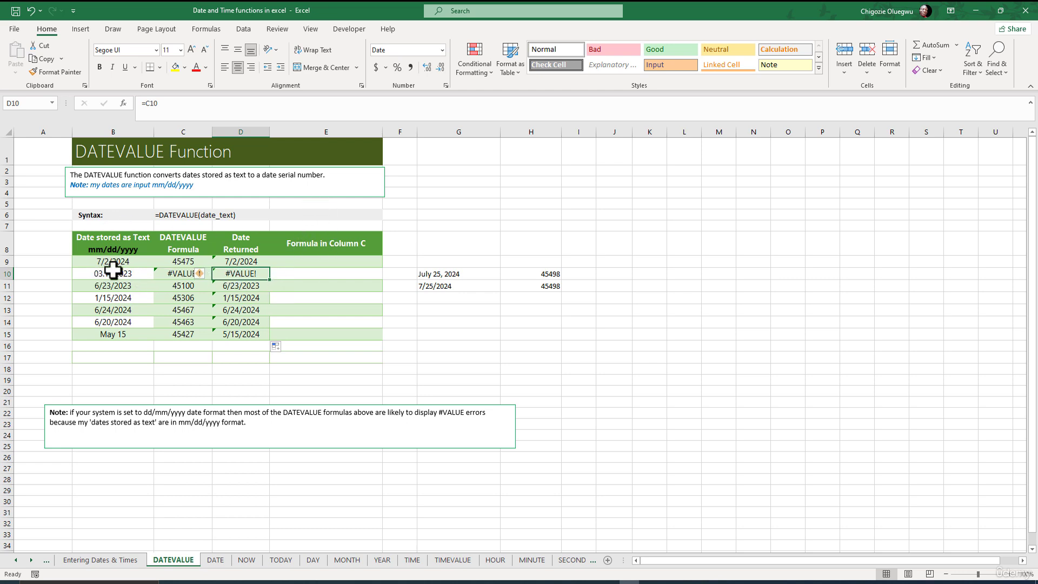
Enter =FORMULATEXT(C9) in E9, the first row of the Formula in Column C column.
click(319, 260)
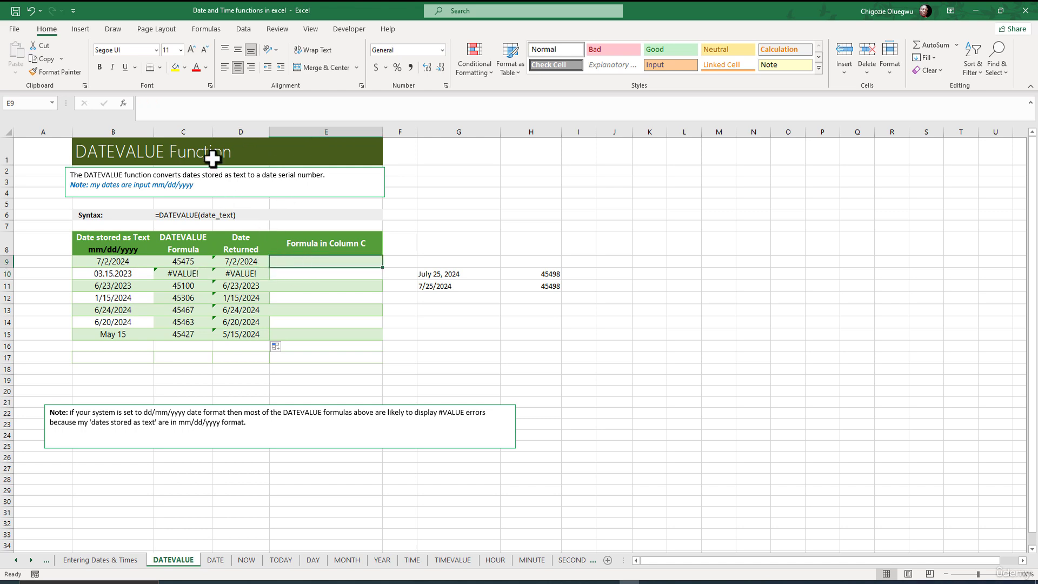
click(166, 106)
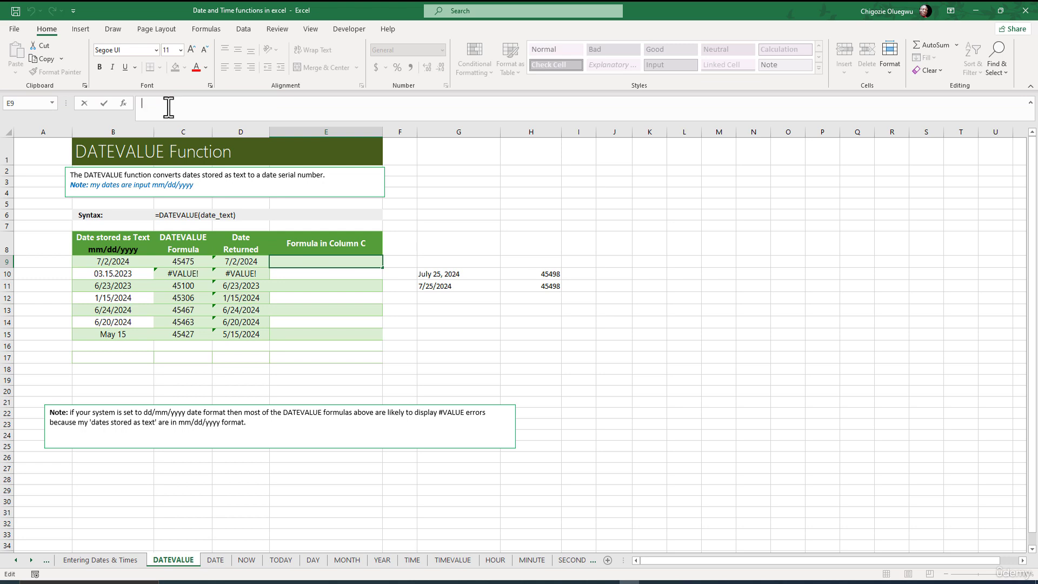
text(=FORMULATEXT()
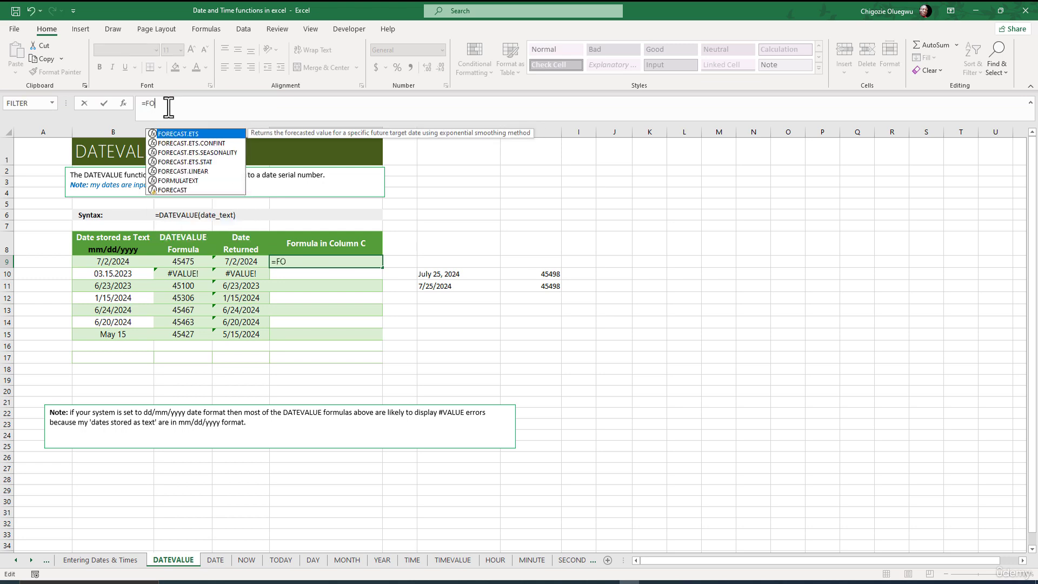
click(171, 263)
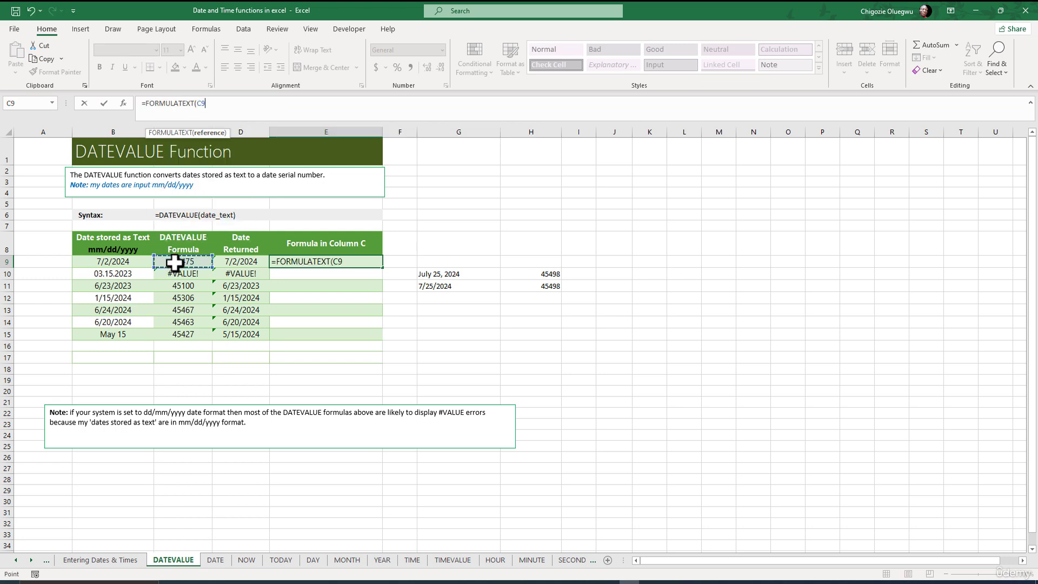
text())
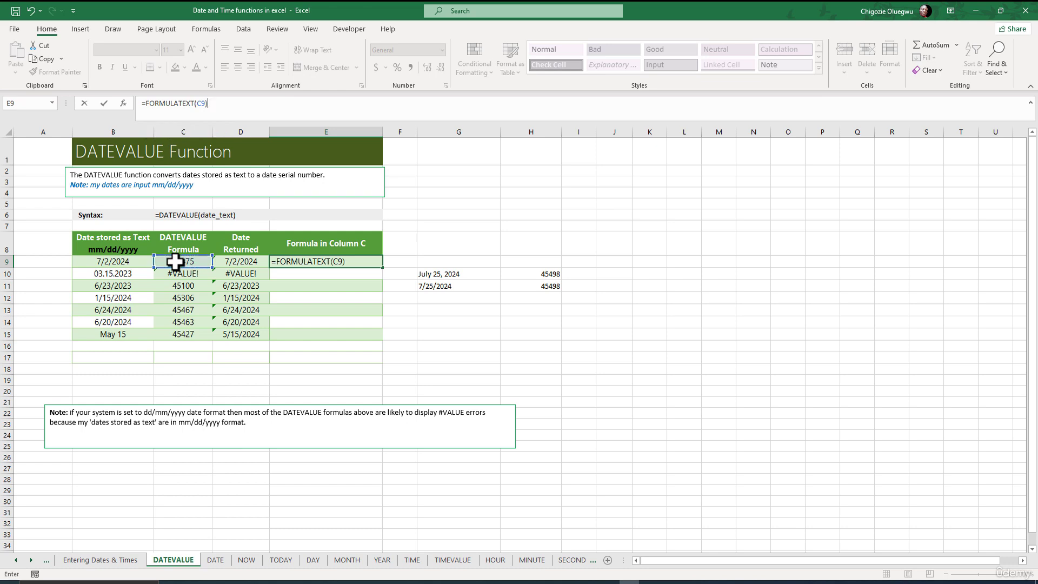
key(Return)
Fill the FORMULATEXT formula from E9 down to E15.
click(307, 265)
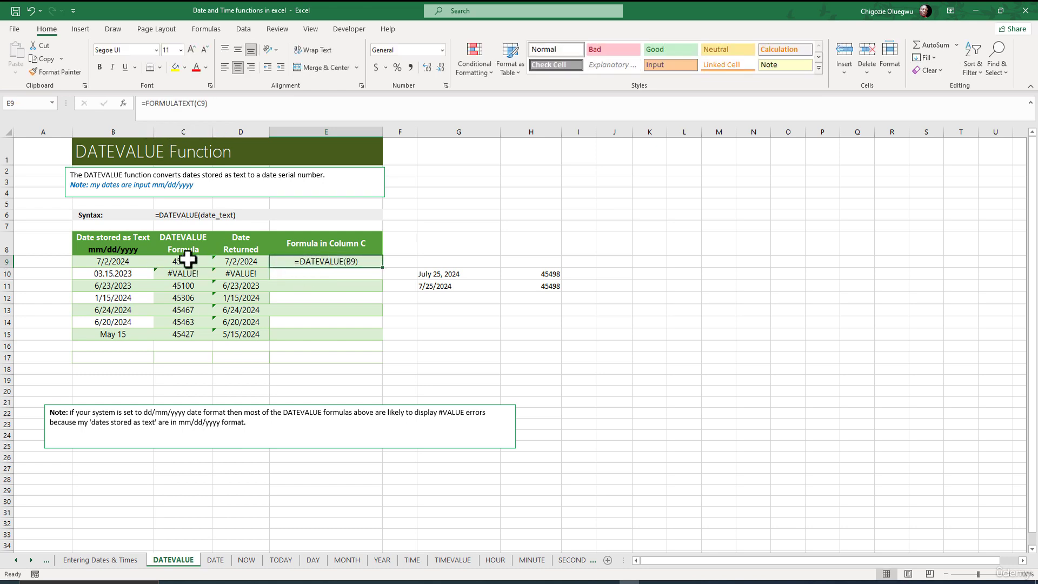
double_click(383, 268)
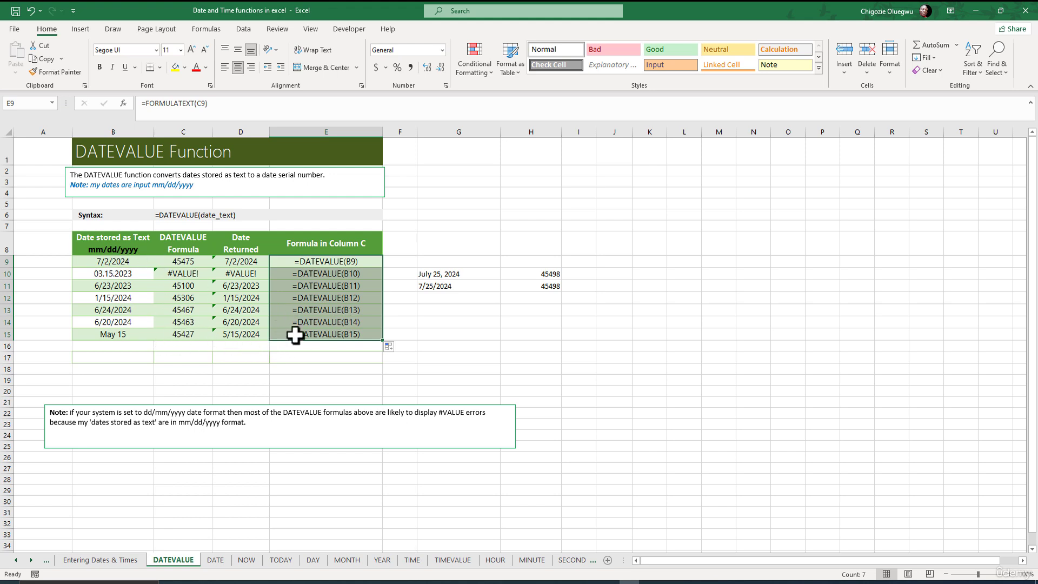
click(331, 330)
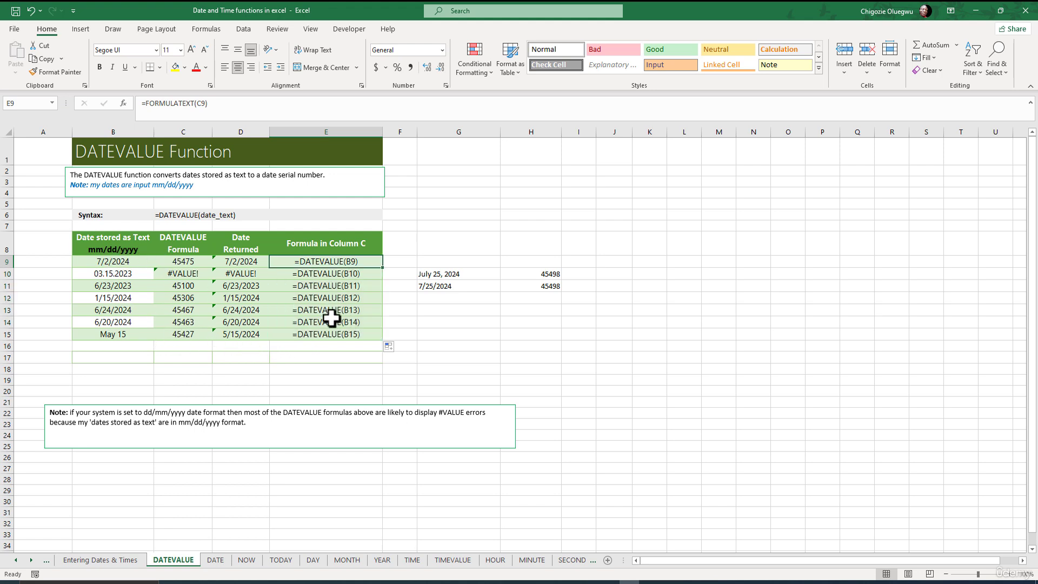